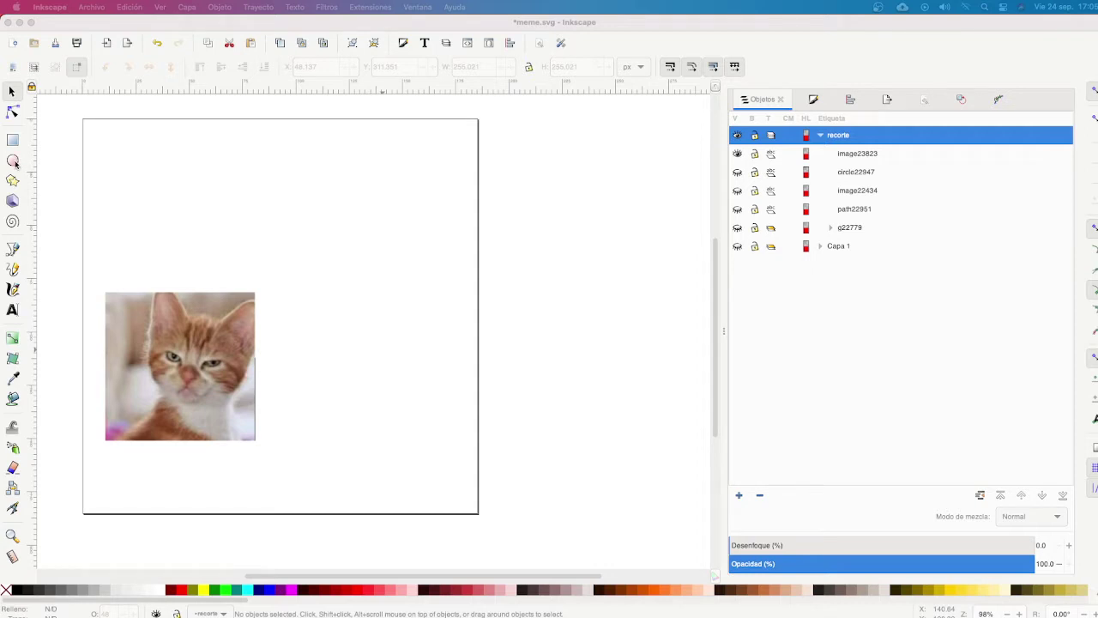
# Draw a red circle about 244 px across and move it over the kitten photo.
pyautogui.click(59, 221)
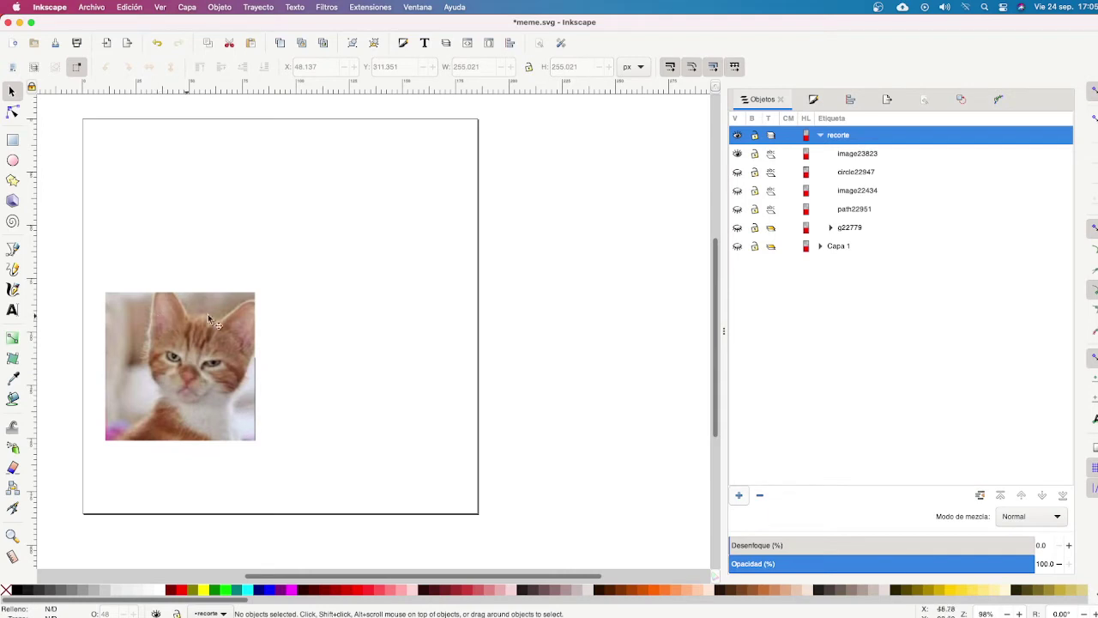
pyautogui.click(12, 160)
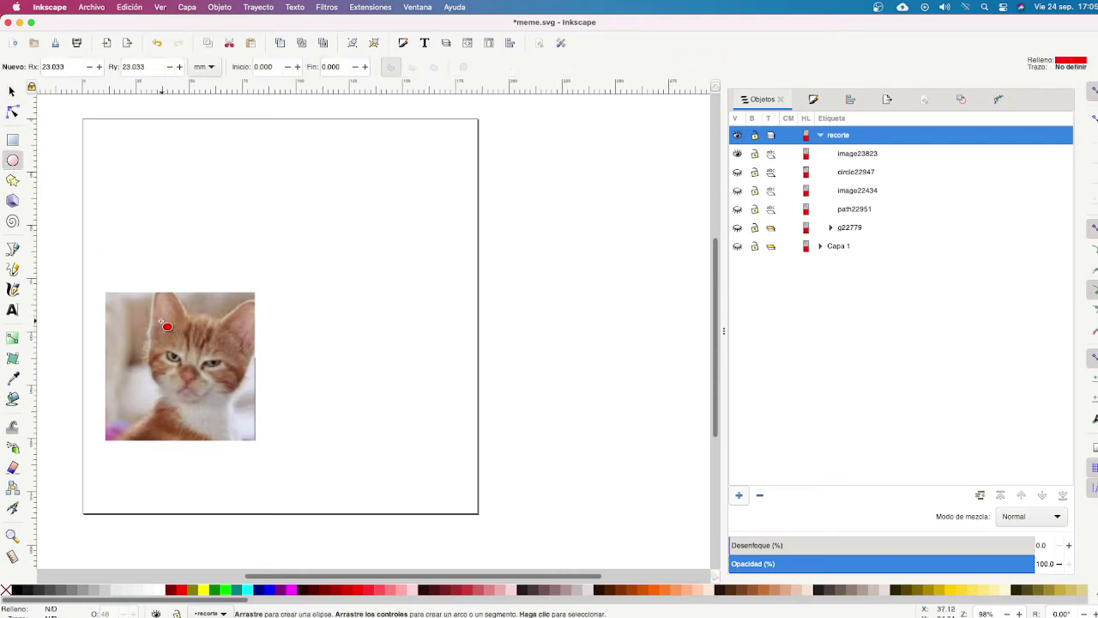
pyautogui.moveTo(160, 320); pyautogui.dragTo(253, 410)
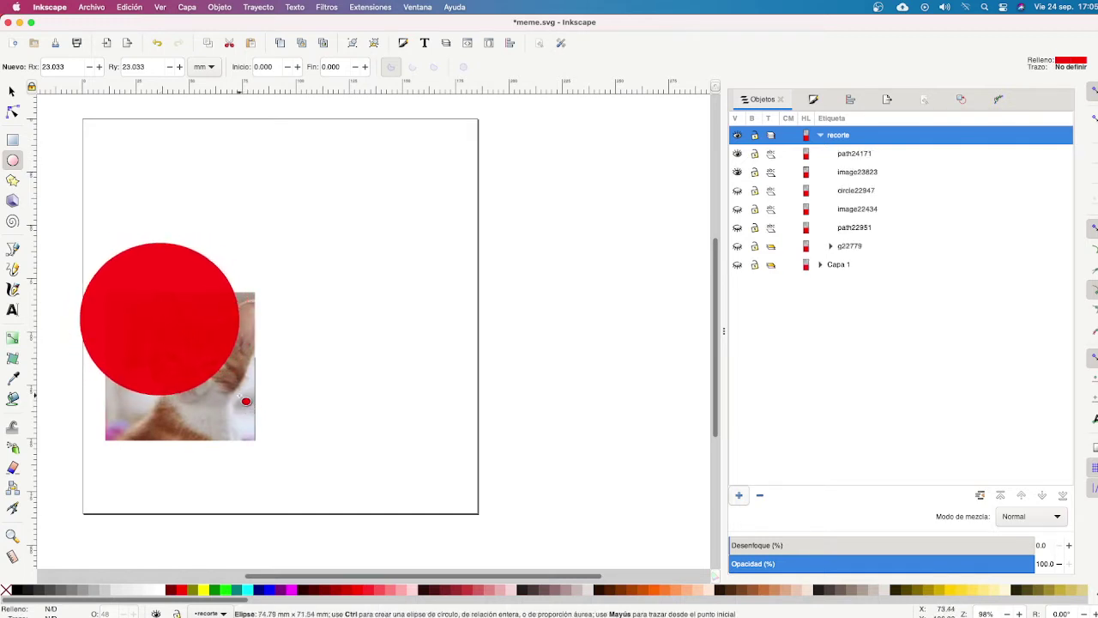
pyautogui.moveTo(258, 415)
pyautogui.mouseDown()
pyautogui.moveTo(325, 467)
pyautogui.moveTo(282, 441)
pyautogui.moveTo(237, 444)
pyautogui.moveTo(382, 452)
pyautogui.moveTo(334, 466)
pyautogui.moveTo(301, 446)
pyautogui.moveTo(298, 455)
pyautogui.moveTo(272, 451)
pyautogui.moveTo(365, 490)
pyautogui.moveTo(330, 463)
pyautogui.mouseUp()
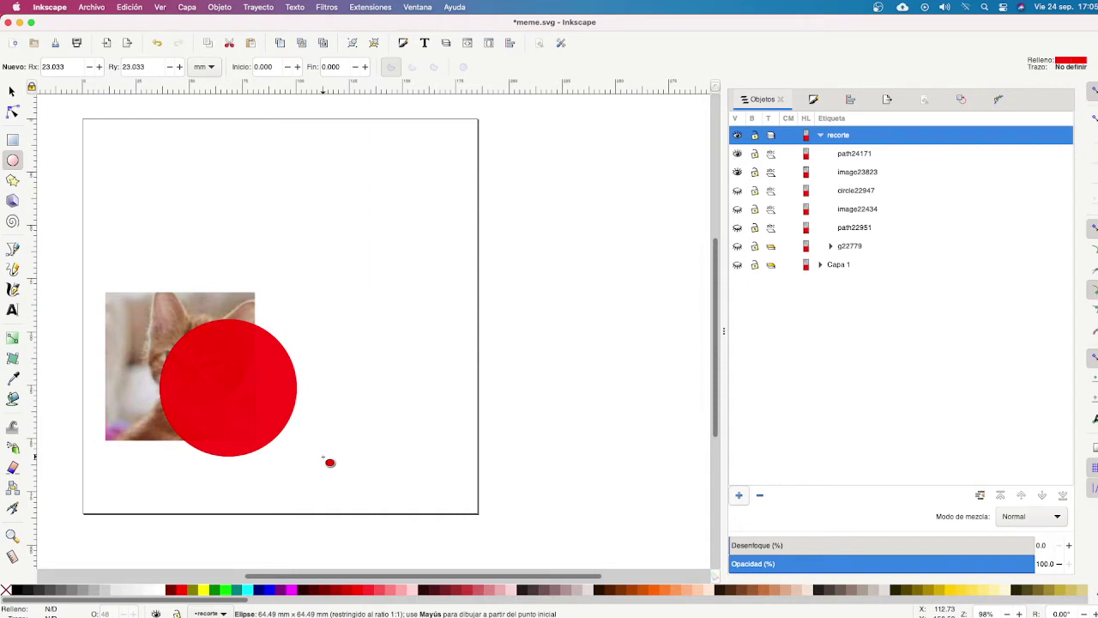
pyautogui.moveTo(331, 463); pyautogui.dragTo(330, 463)
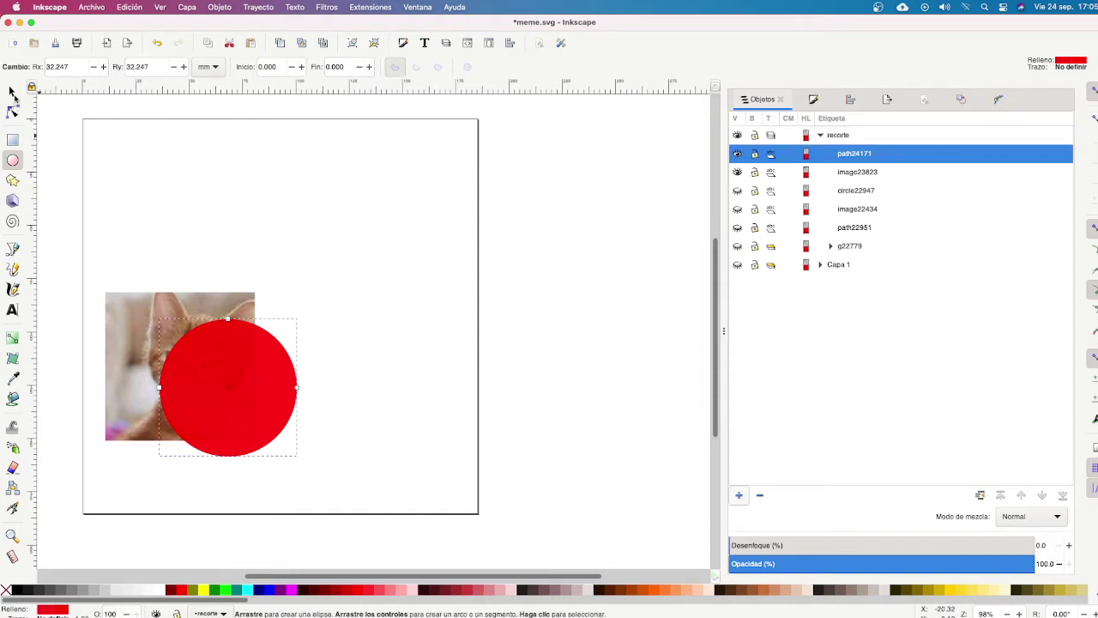
pyautogui.press('s')
pyautogui.moveTo(273, 382); pyautogui.dragTo(215, 349)
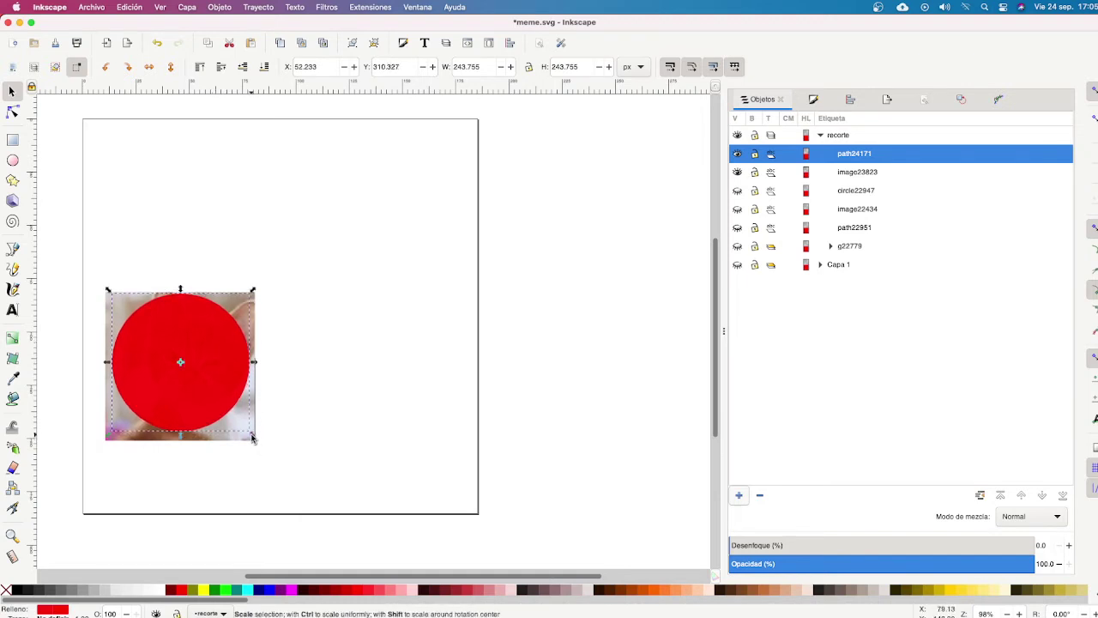
# Enlarge the red circle to about 261 px, centre it on the kitten, and set 67% opacity.
pyautogui.moveTo(253, 438); pyautogui.dragTo(262, 444)
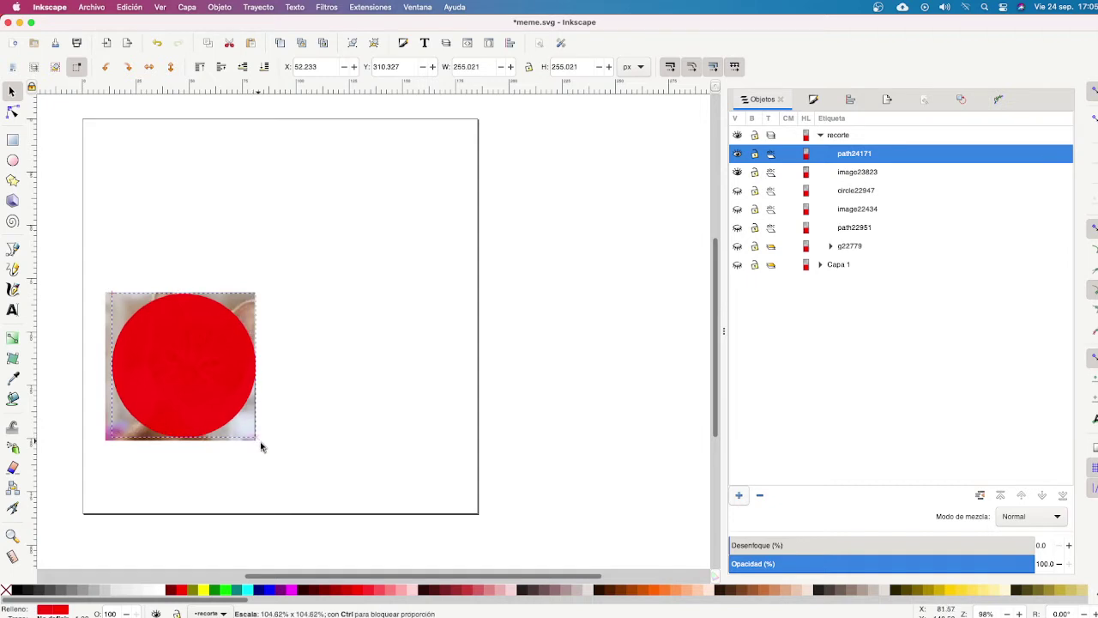
pyautogui.moveTo(207, 360); pyautogui.dragTo(198, 355)
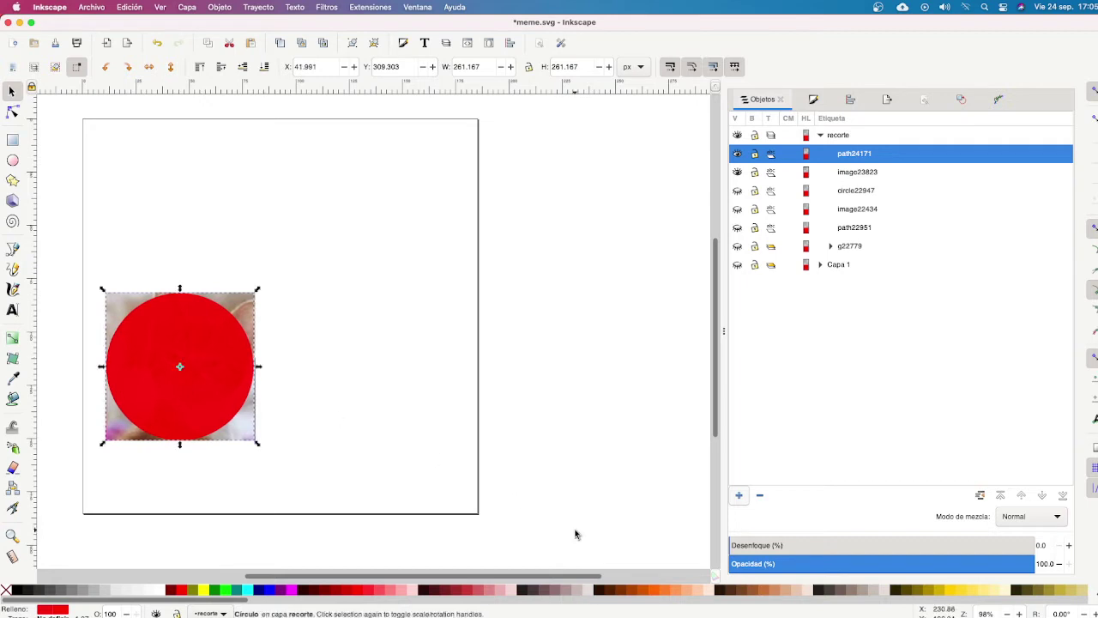
pyautogui.moveTo(976, 561); pyautogui.dragTo(935, 563)
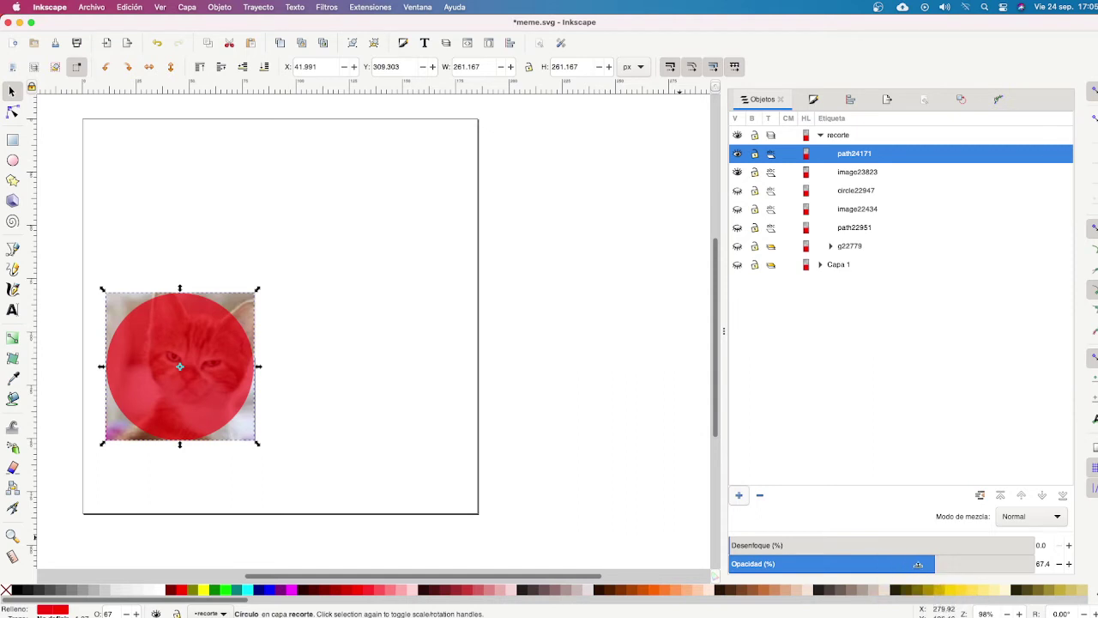
# Lower the circle's opacity to 48.1%.
pyautogui.moveTo(918, 563); pyautogui.dragTo(876, 563)
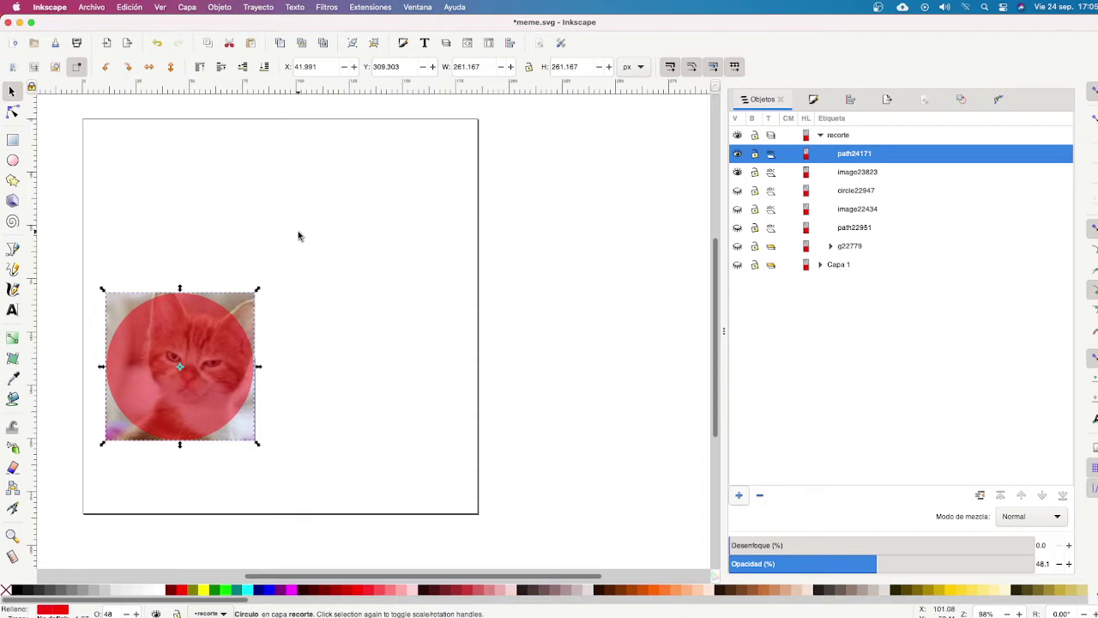
pyautogui.click(299, 236)
pyautogui.click(187, 380)
# Try aquamarine, green, yellow and orange fills, settling on bright green for the circle.
pyautogui.click(245, 591)
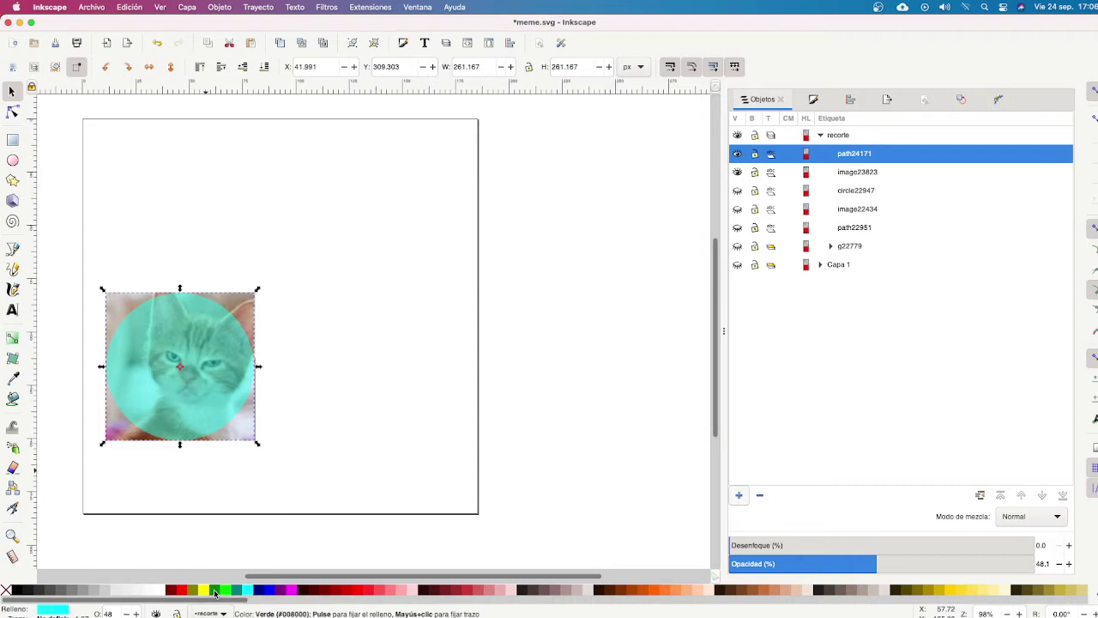
pyautogui.click(213, 591)
pyautogui.click(192, 592)
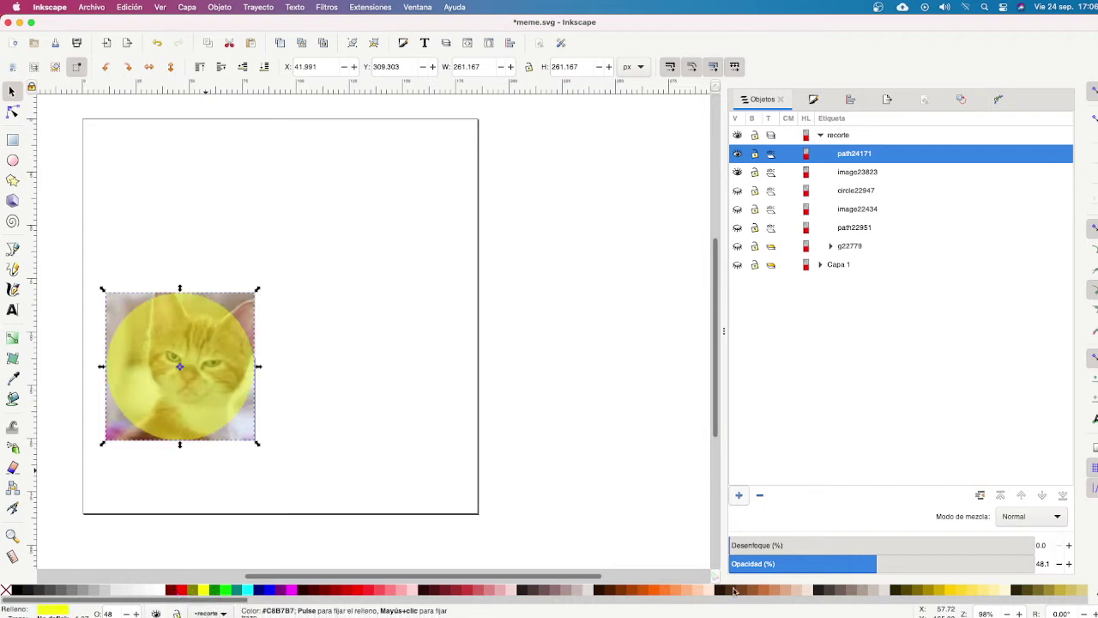
pyautogui.click(654, 592)
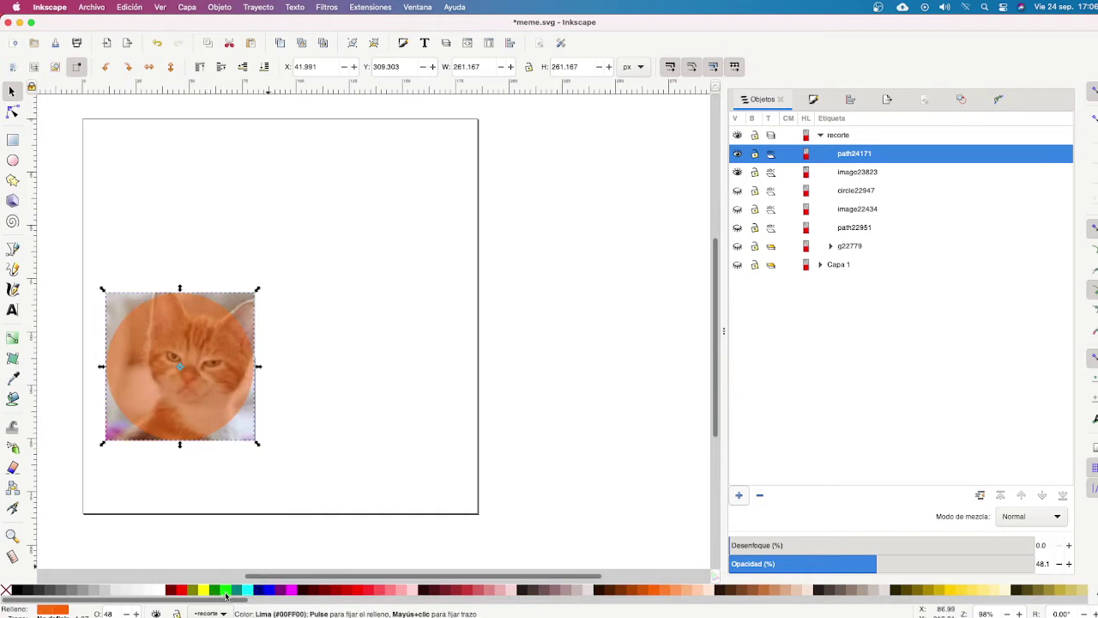
pyautogui.click(225, 591)
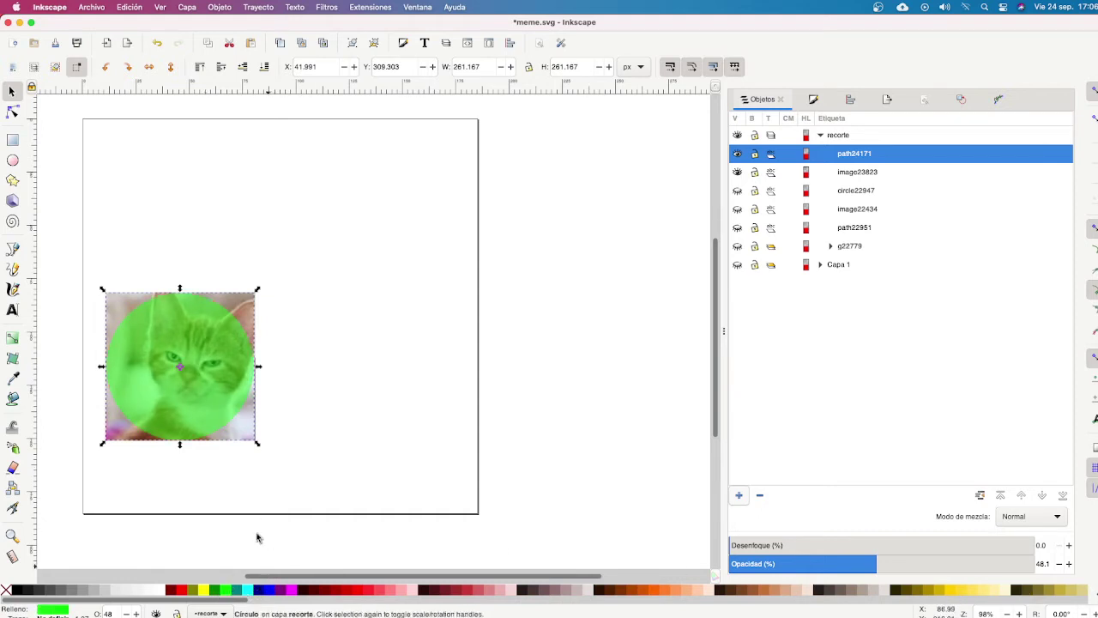
pyautogui.click(273, 234)
pyautogui.click(243, 302)
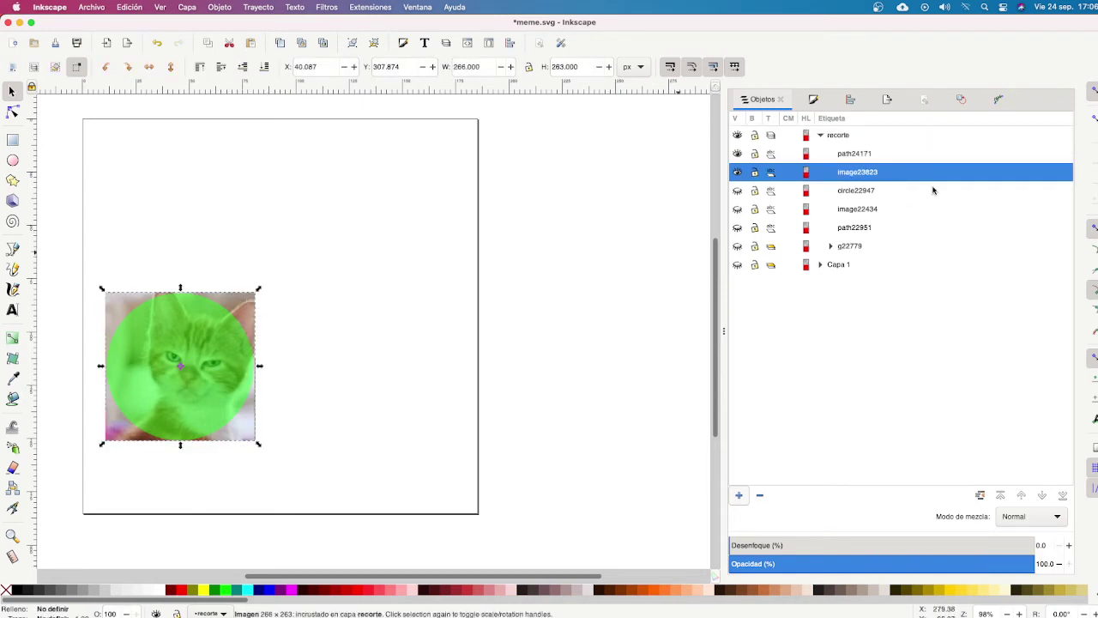
# Hide the photo and circle, reveal the skewed kitten and cyan oval, and move the oval onto it.
pyautogui.click(739, 172)
pyautogui.click(738, 153)
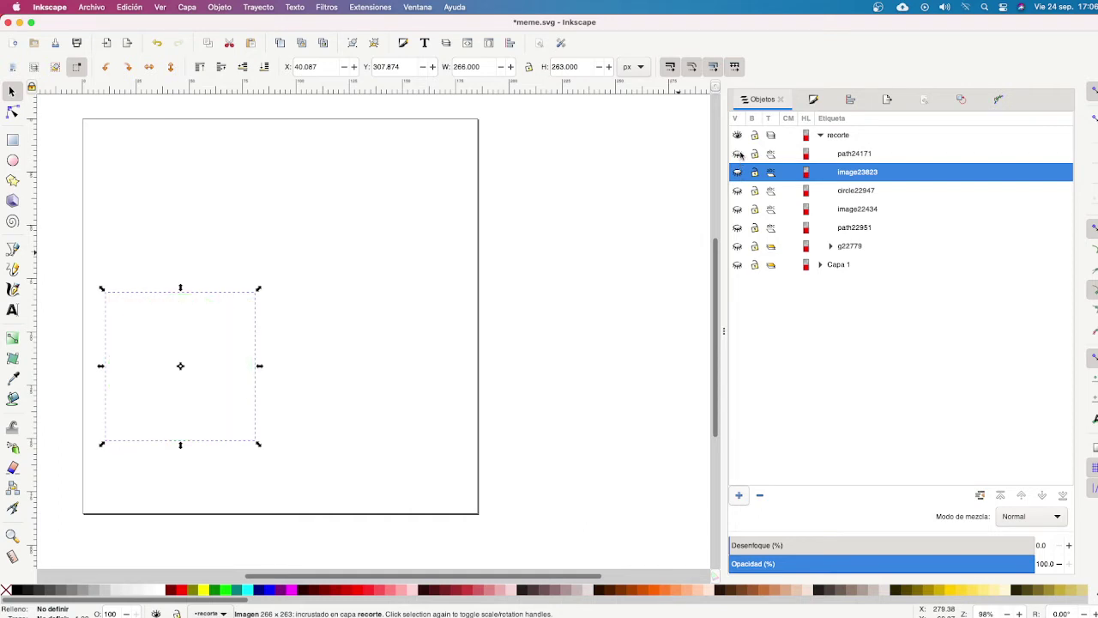
pyautogui.click(738, 247)
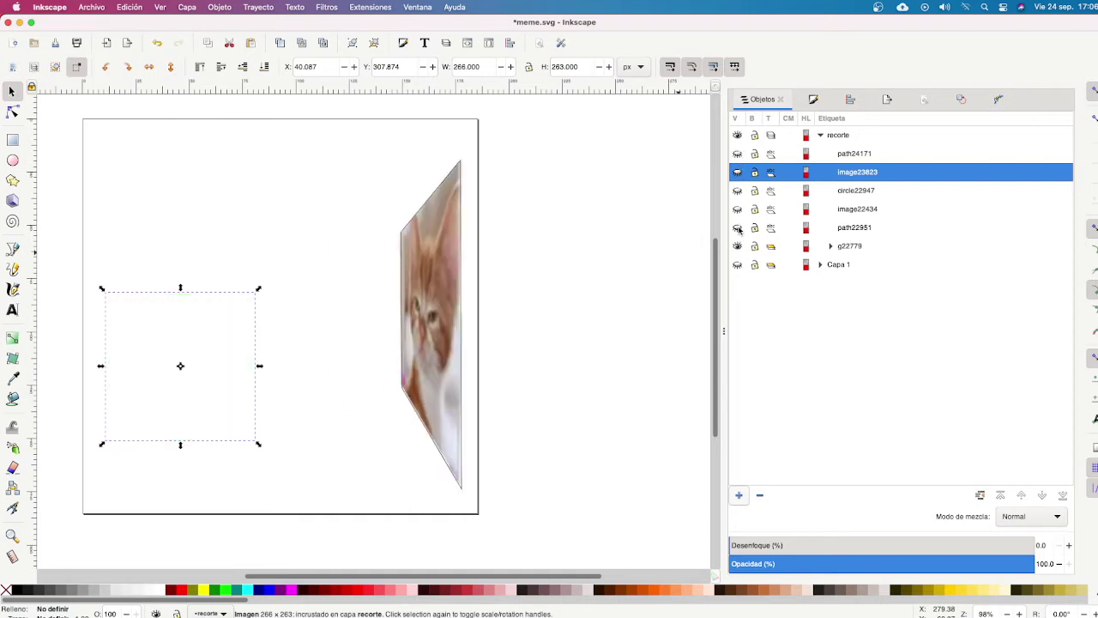
pyautogui.click(738, 228)
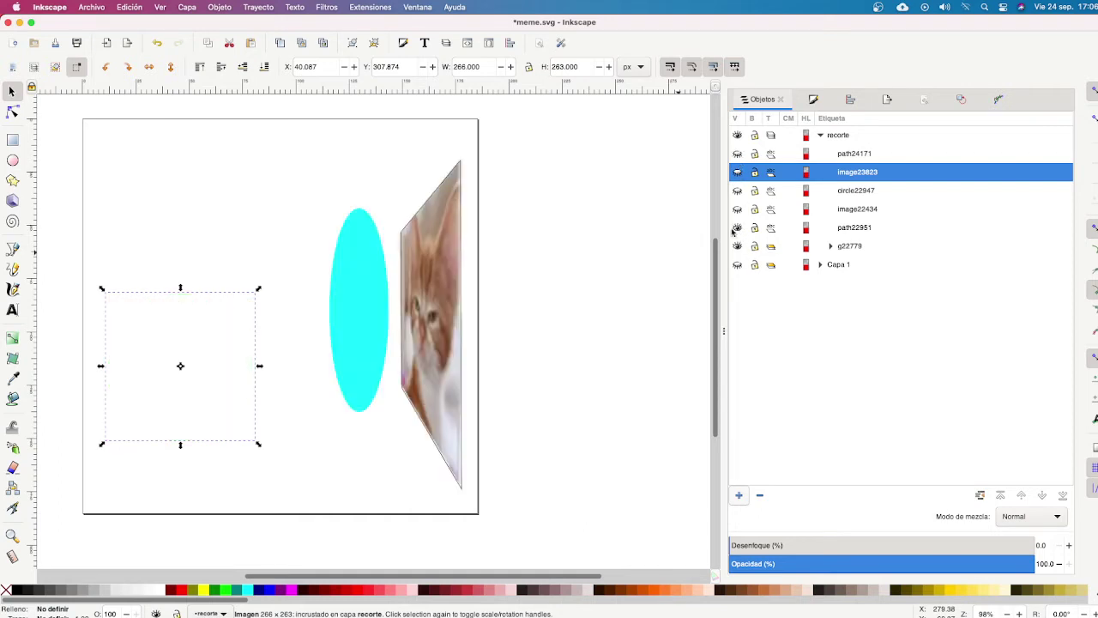
pyautogui.click(442, 277)
pyautogui.click(361, 283)
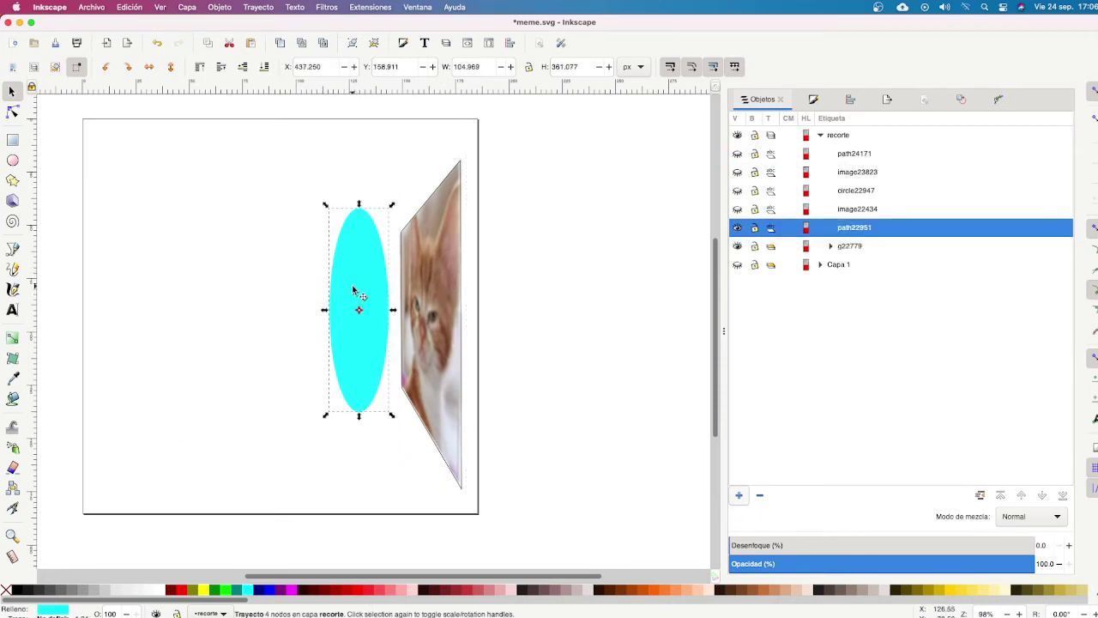
pyautogui.moveTo(357, 296); pyautogui.dragTo(431, 289)
pyautogui.press('shift')
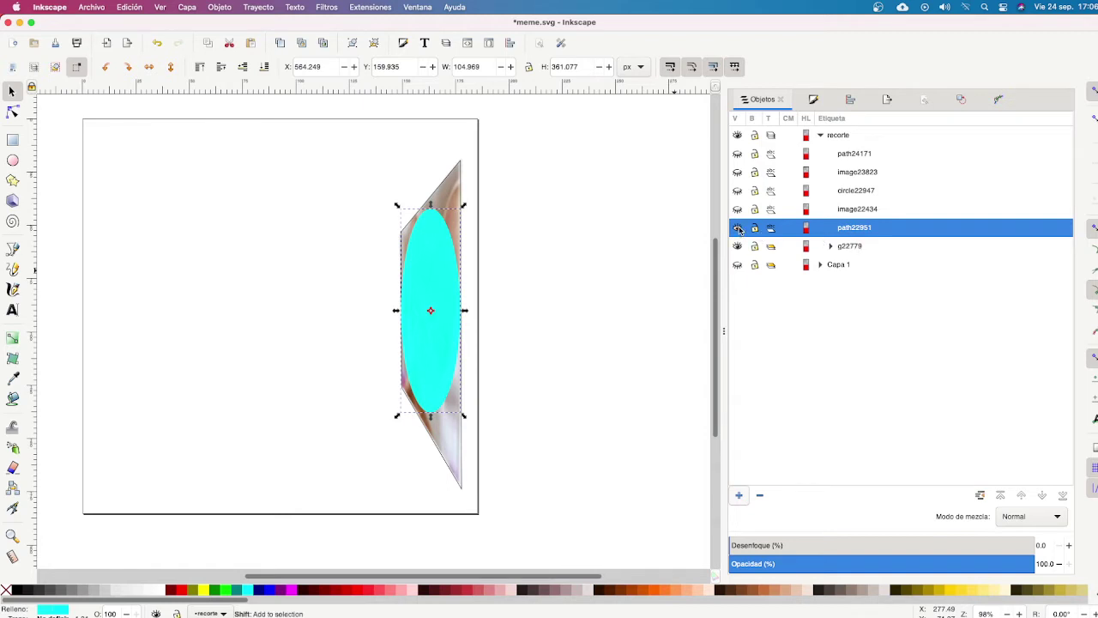
# Hide the cyan oval and skewed kitten, and show the green circle and kitten photo again.
pyautogui.click(738, 228)
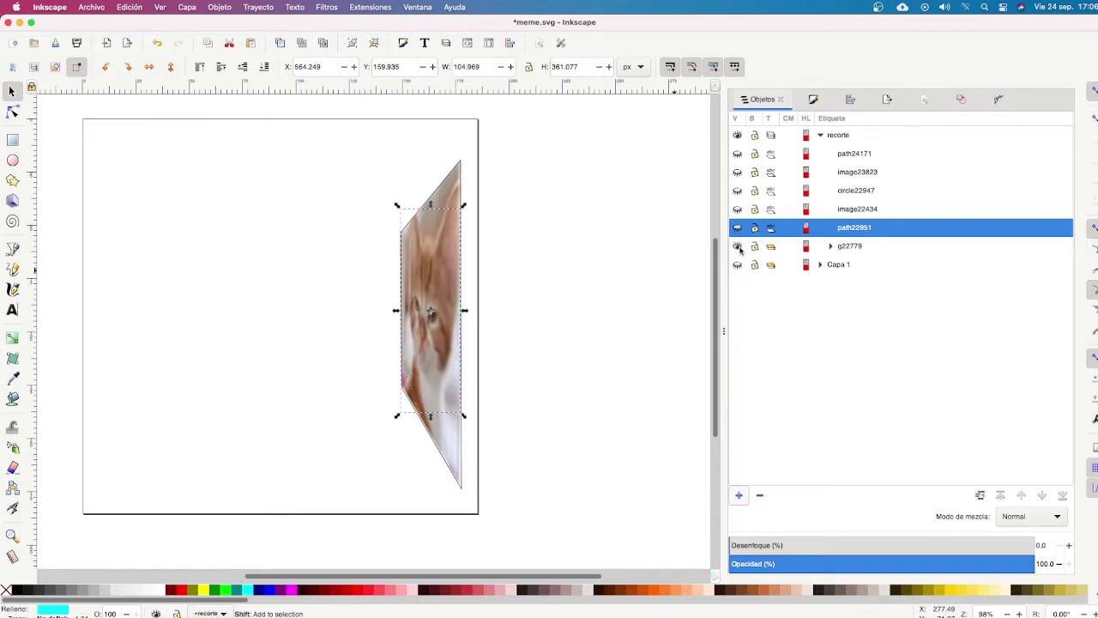
pyautogui.click(738, 154)
pyautogui.click(738, 172)
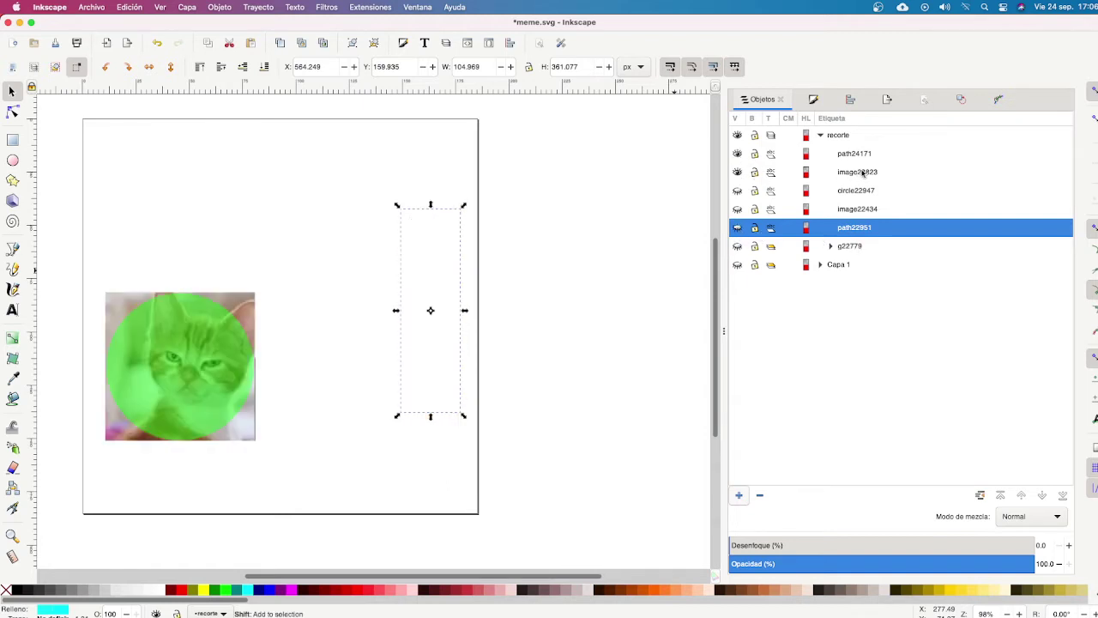
pyautogui.click(864, 172)
pyautogui.click(856, 155)
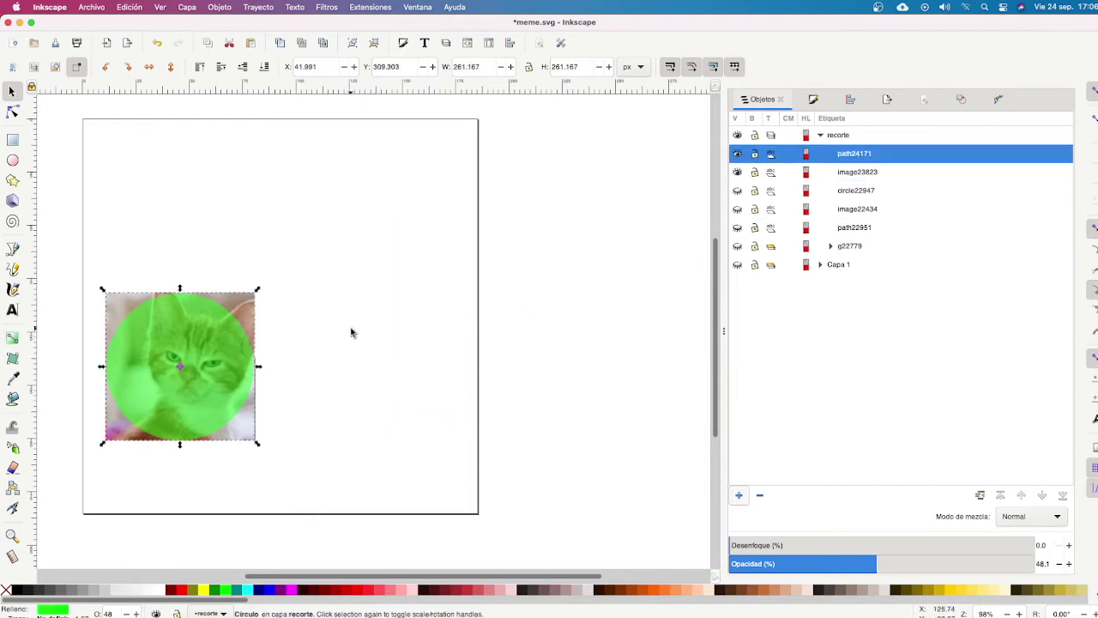
# Zoom to about 2x and select the green circle, then add the kitten photo to the selection.
pyautogui.click(346, 373)
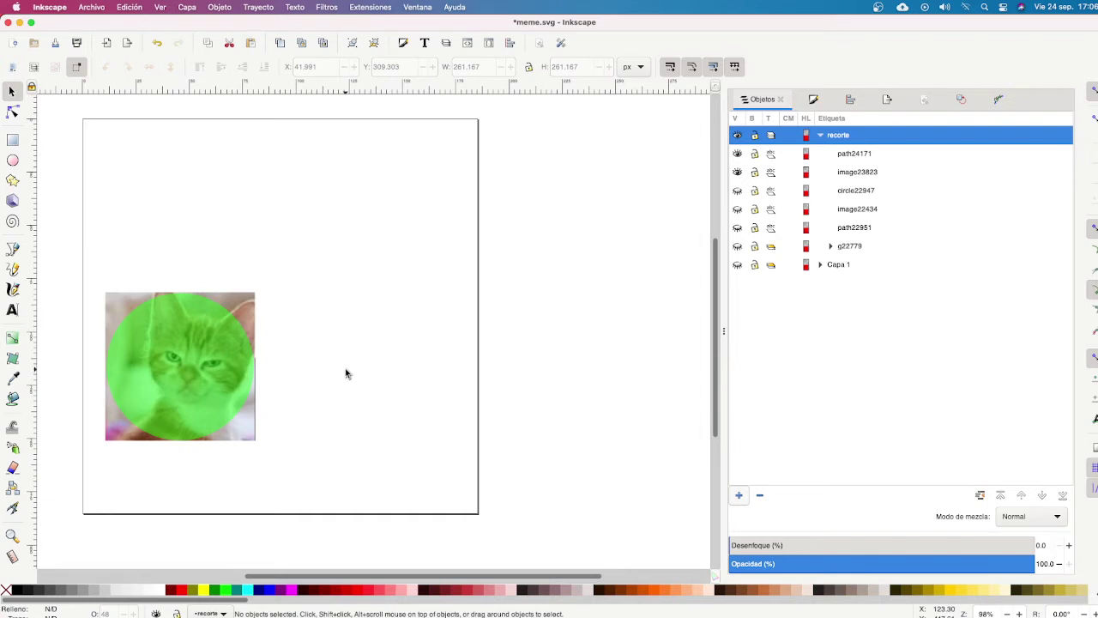
pyautogui.press('+')
pyautogui.press('+')
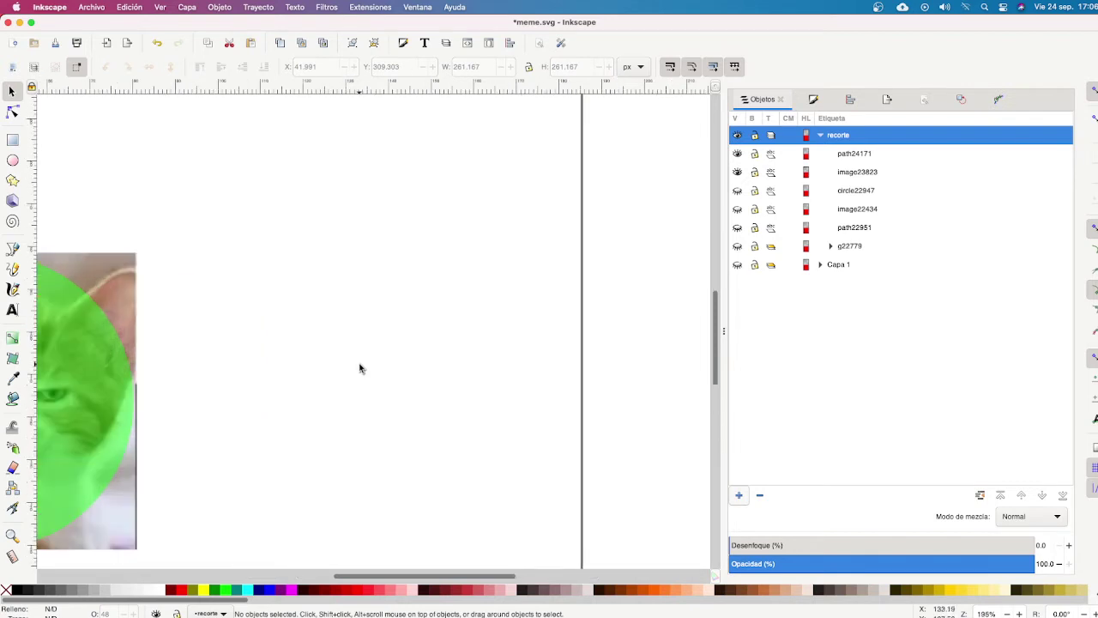
pyautogui.moveTo(487, 578); pyautogui.dragTo(375, 577)
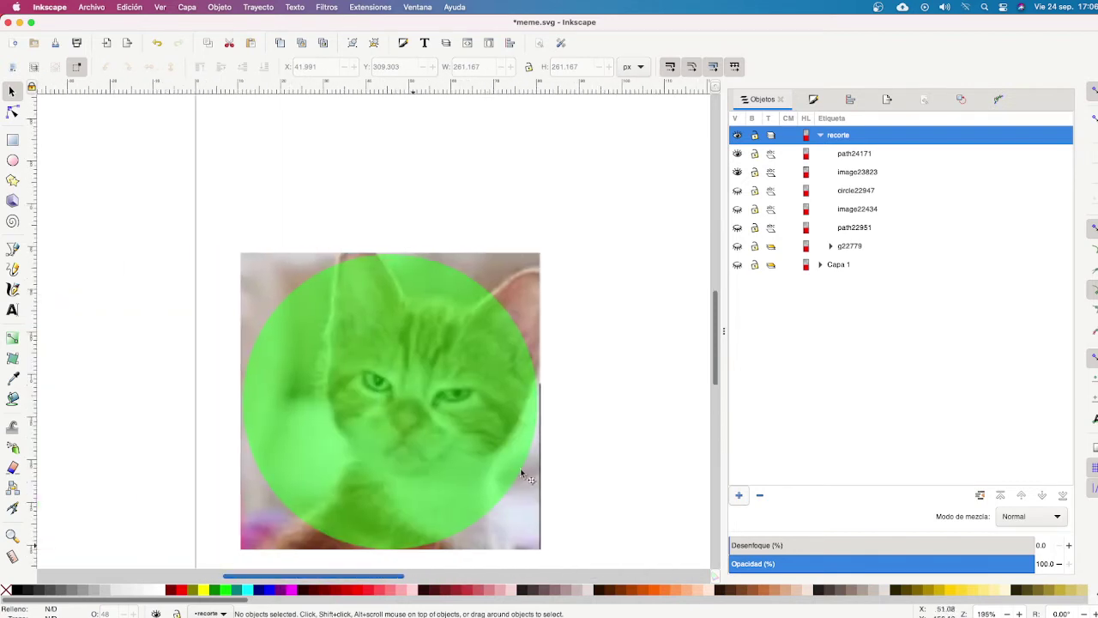
pyautogui.moveTo(717, 307); pyautogui.dragTo(717, 319)
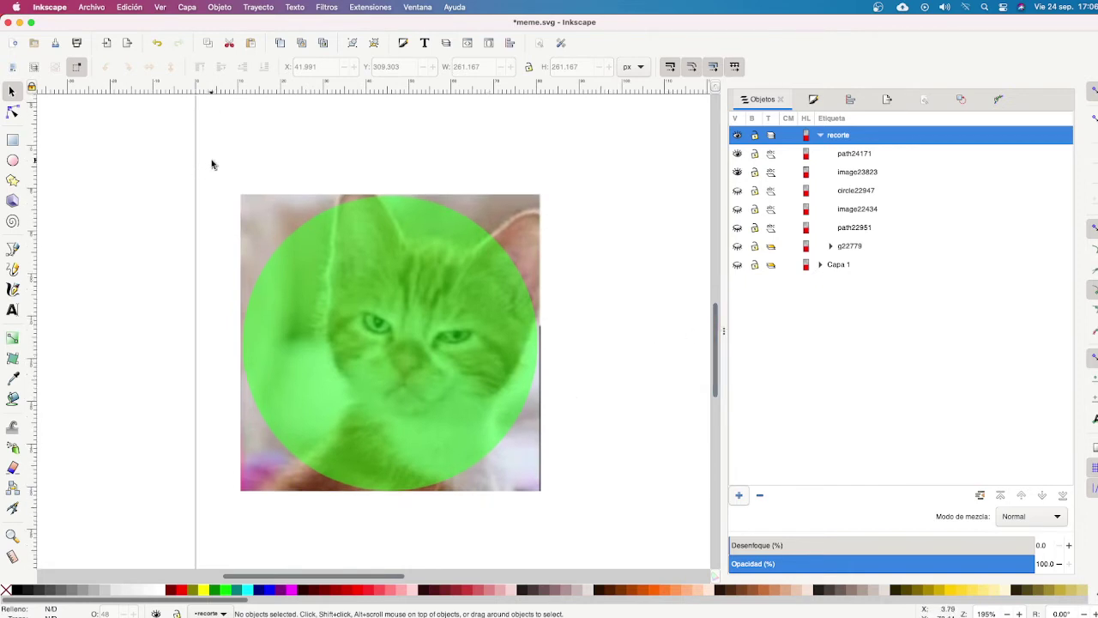
pyautogui.moveTo(213, 163); pyautogui.dragTo(580, 507)
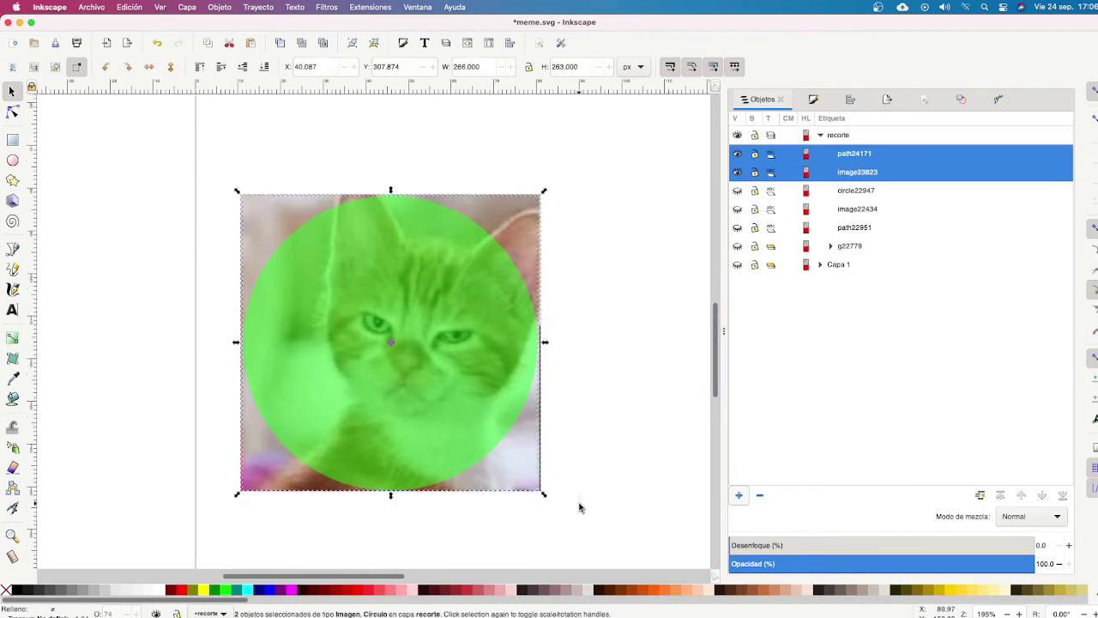
pyautogui.click(215, 147)
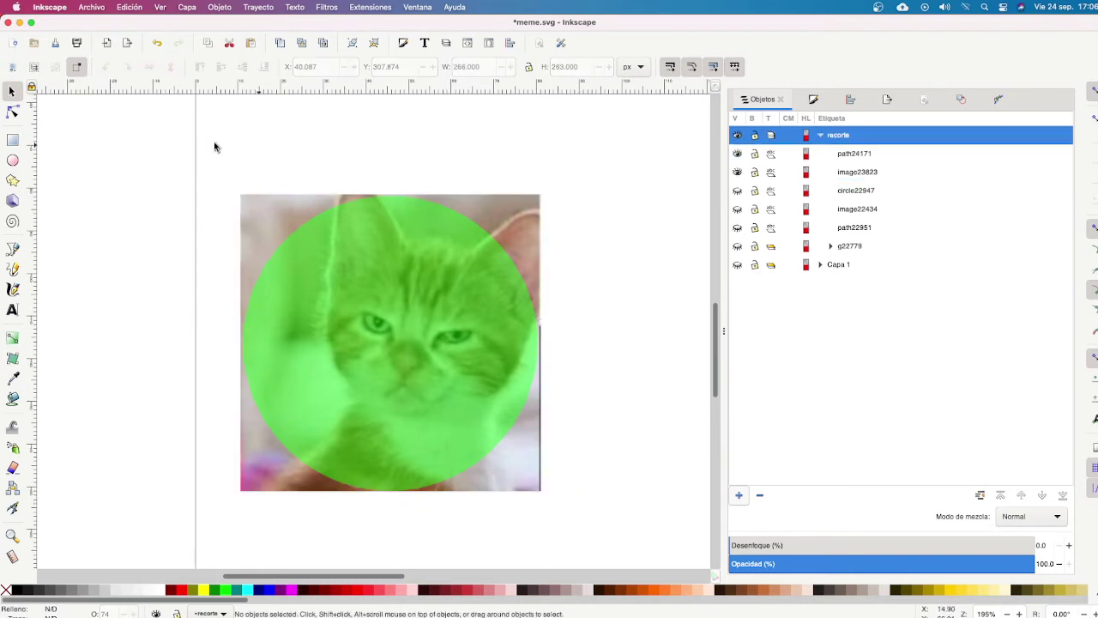
pyautogui.moveTo(205, 141); pyautogui.dragTo(584, 530)
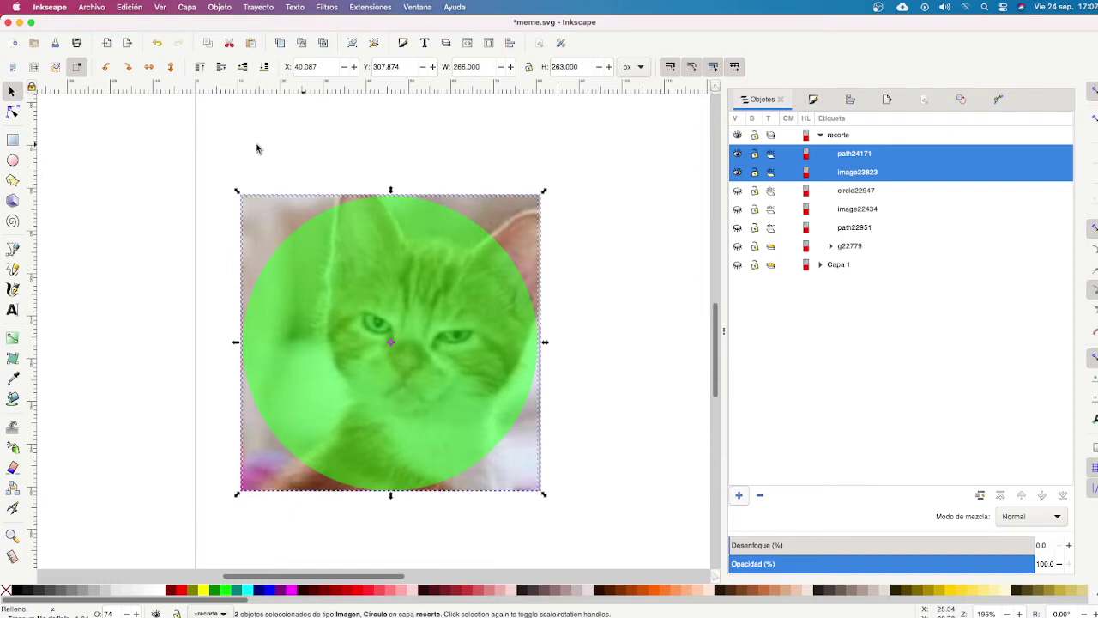
pyautogui.click(202, 147)
pyautogui.moveTo(205, 146)
pyautogui.mouseDown()
pyautogui.moveTo(515, 470)
pyautogui.moveTo(559, 502)
pyautogui.mouseUp()
pyautogui.click(667, 262)
pyautogui.click(458, 276)
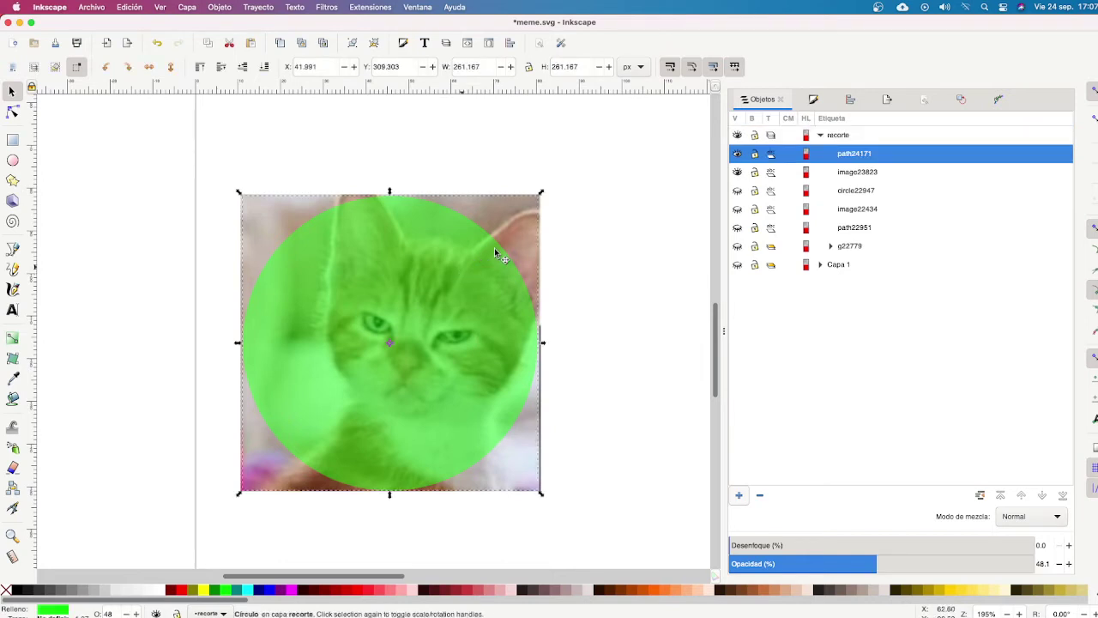
pyautogui.keyDown('shift'); pyautogui.click(540, 222); pyautogui.keyUp('shift')
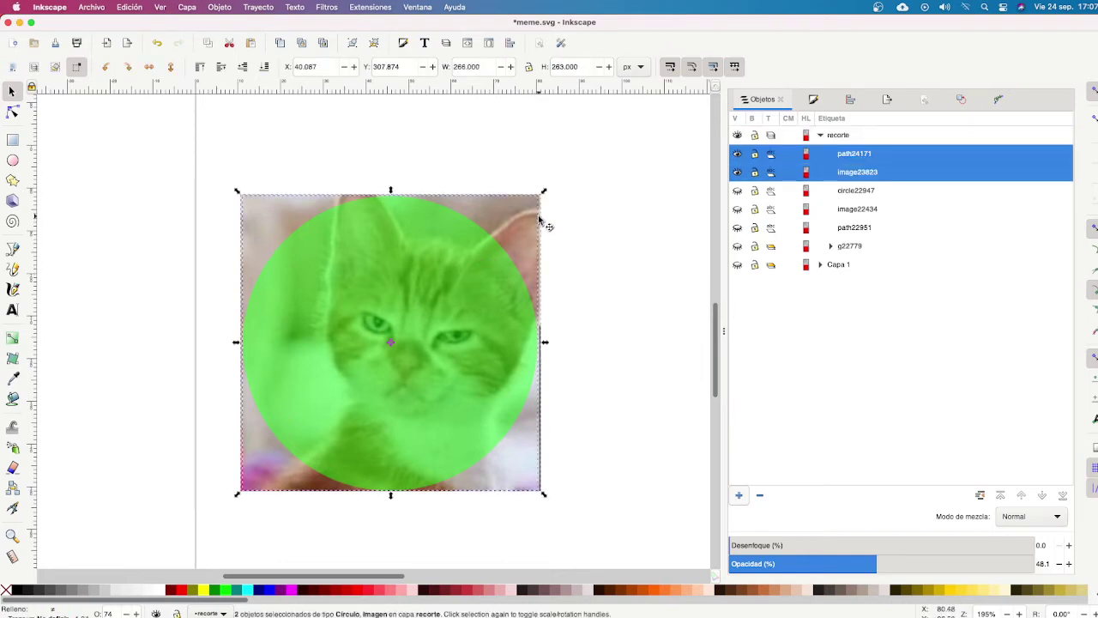
# Apply Aplicar recorte to clip the photo to the circle, undo it, then hide the circle.
pyautogui.rightClick(448, 296)
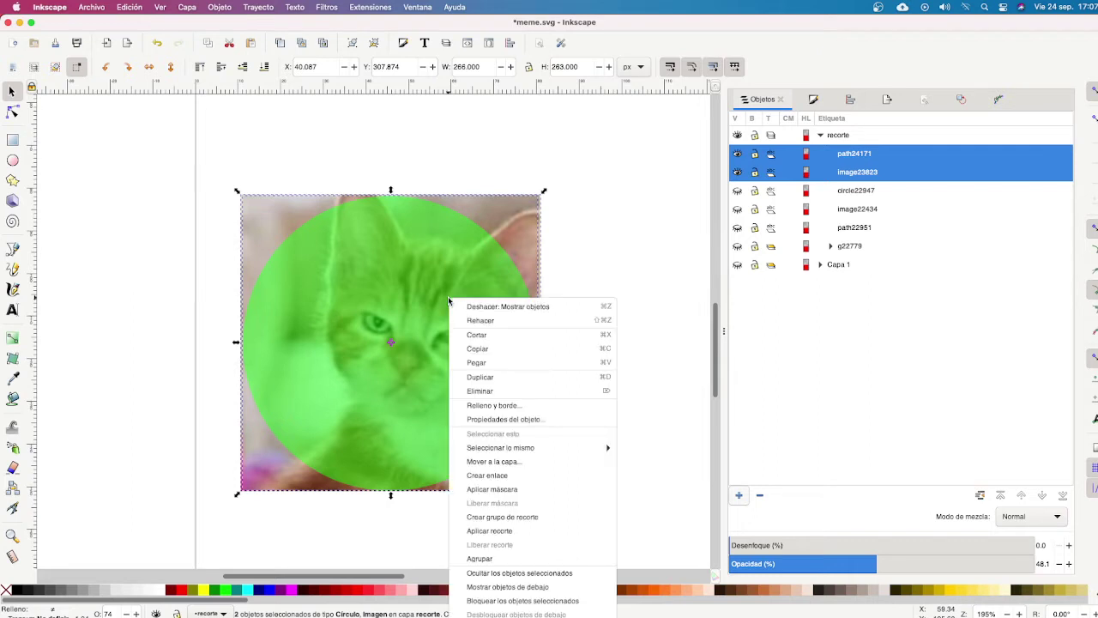
pyautogui.click(507, 535)
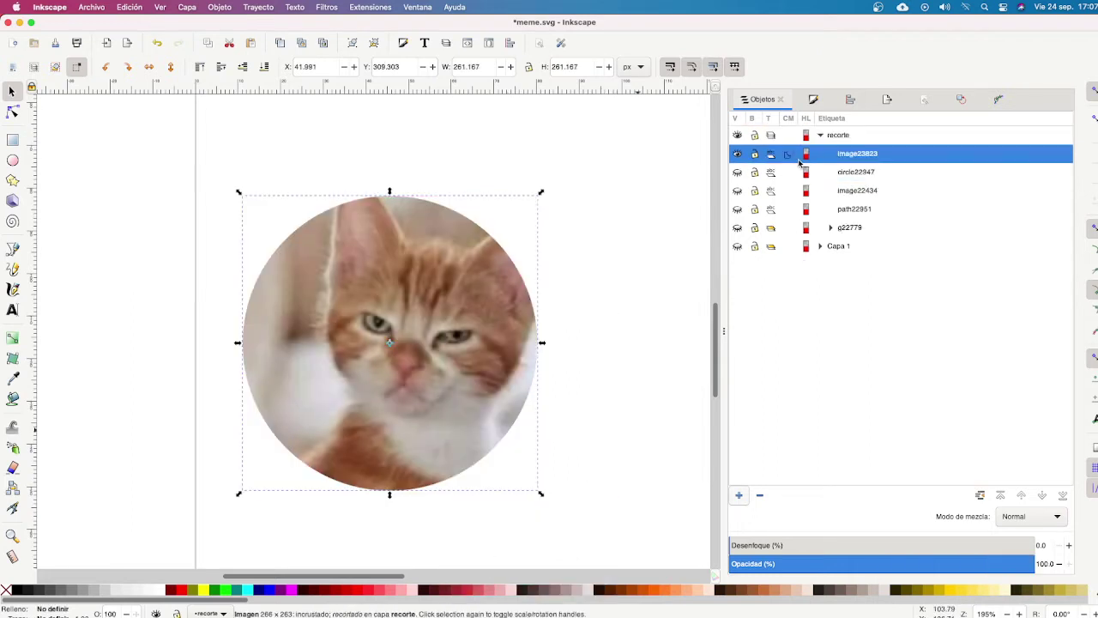
pyautogui.hotkey('ctrl', 'z')
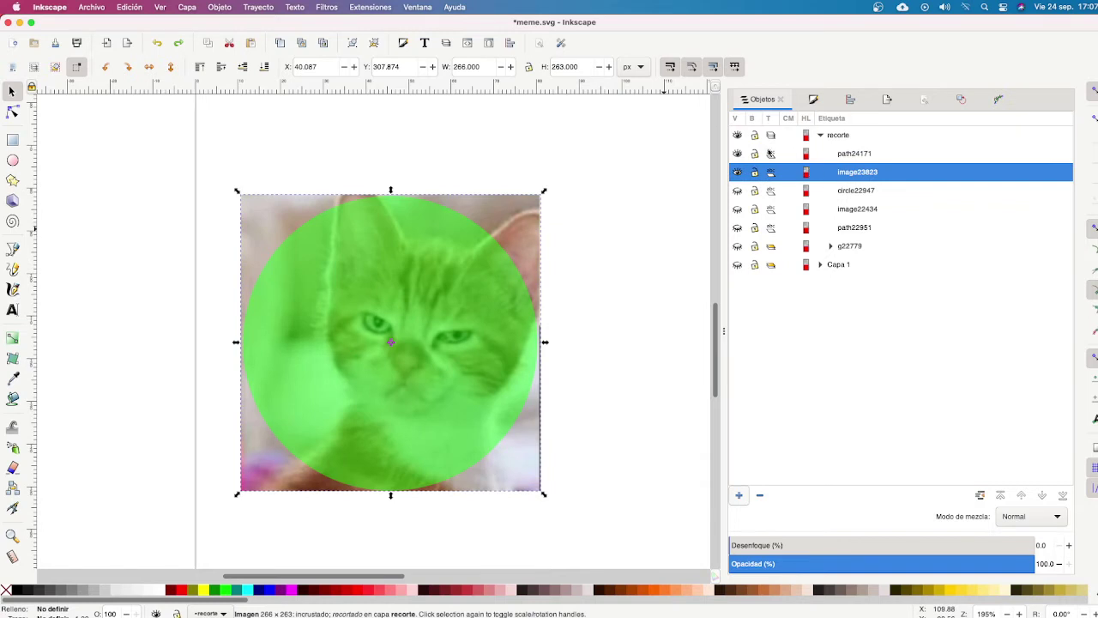
pyautogui.click(736, 154)
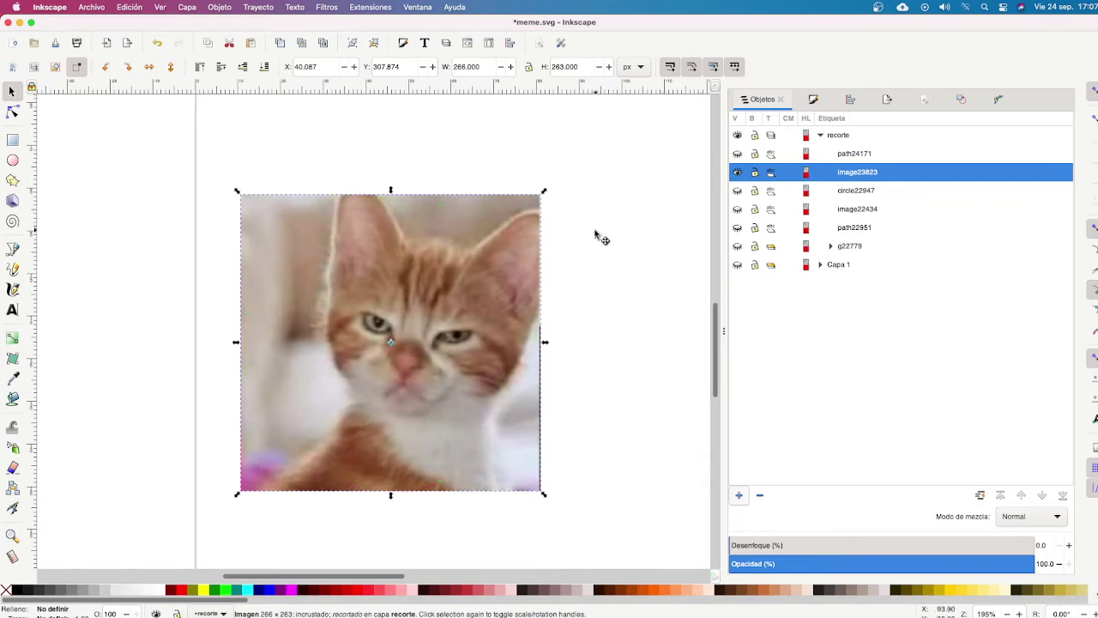
pyautogui.click(601, 233)
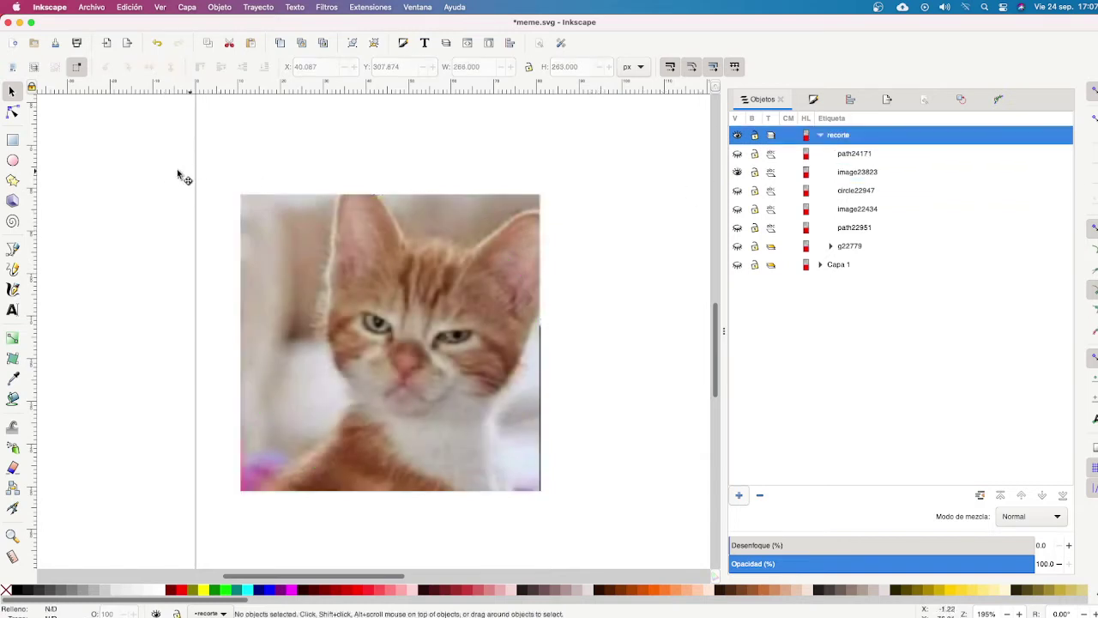
# Draw a green five-pointed star about 281 × 269 px and centre it over the kitten.
pyautogui.click(12, 181)
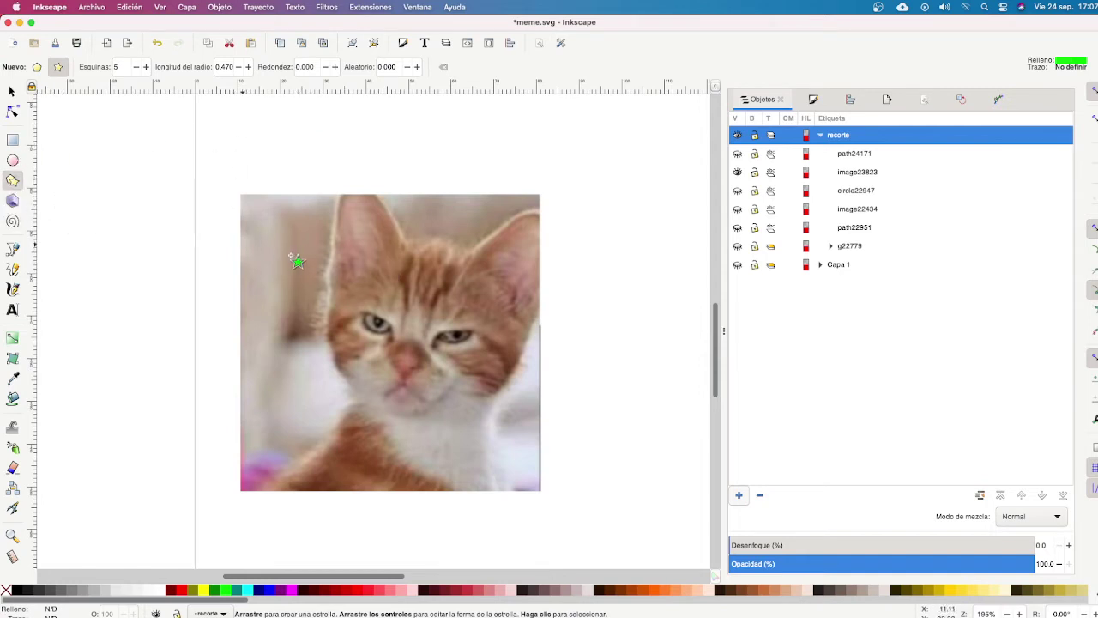
pyautogui.moveTo(301, 218); pyautogui.dragTo(403, 362)
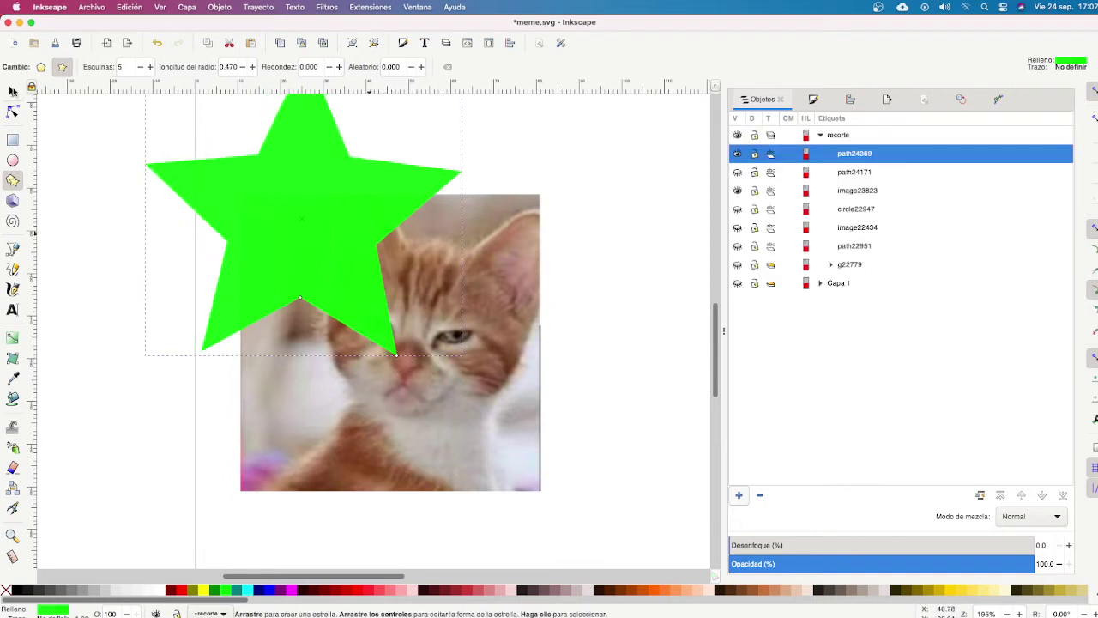
pyautogui.press('s')
pyautogui.moveTo(312, 211)
pyautogui.mouseDown()
pyautogui.moveTo(423, 349)
pyautogui.moveTo(401, 355)
pyautogui.mouseUp()
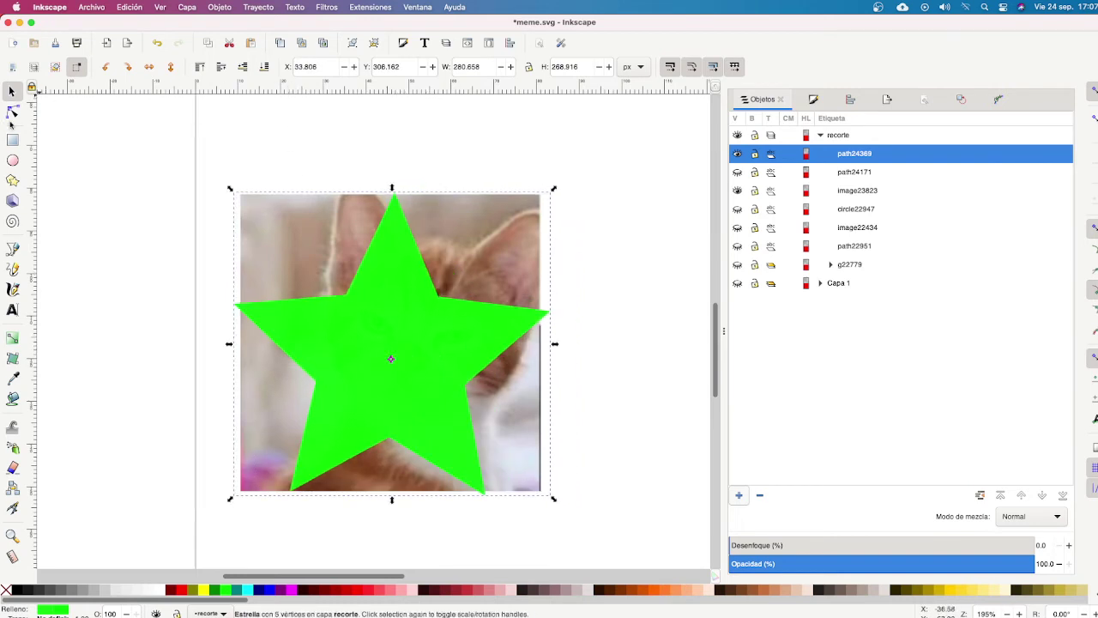
# Step the star's spoke ratio up and down, finally settling on 0.280 for slender arms.
pyautogui.click(12, 180)
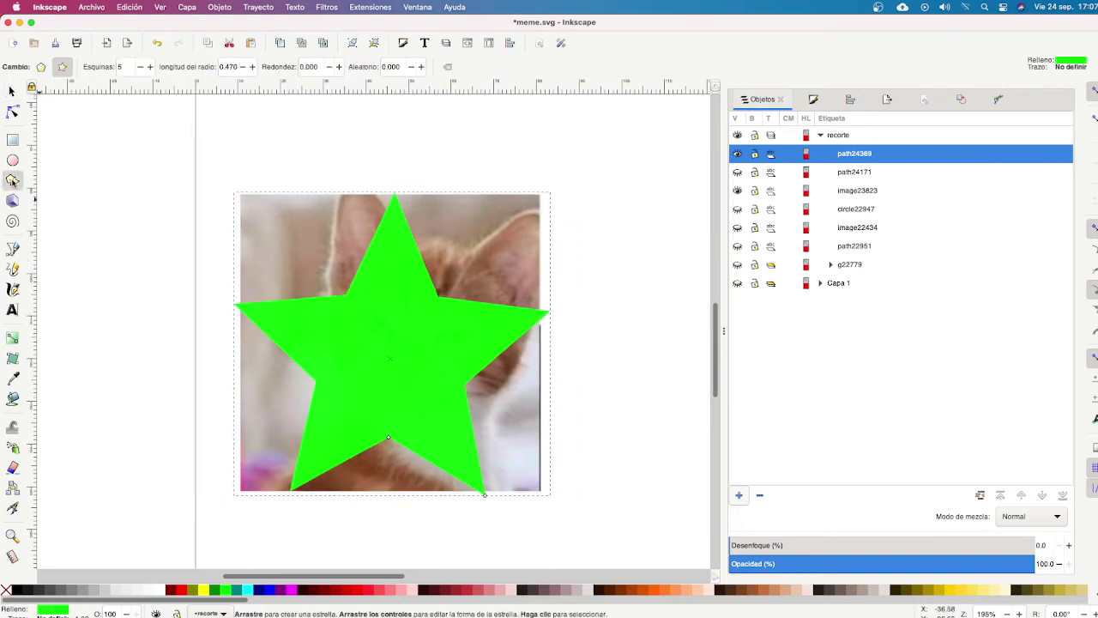
pyautogui.click(253, 67)
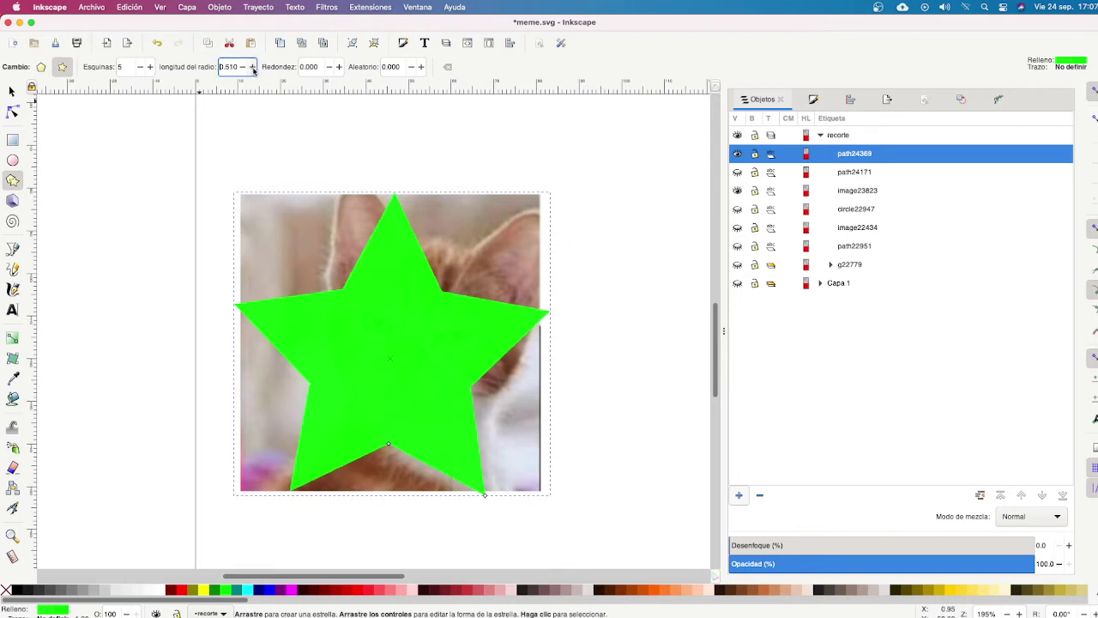
pyautogui.click(252, 66)
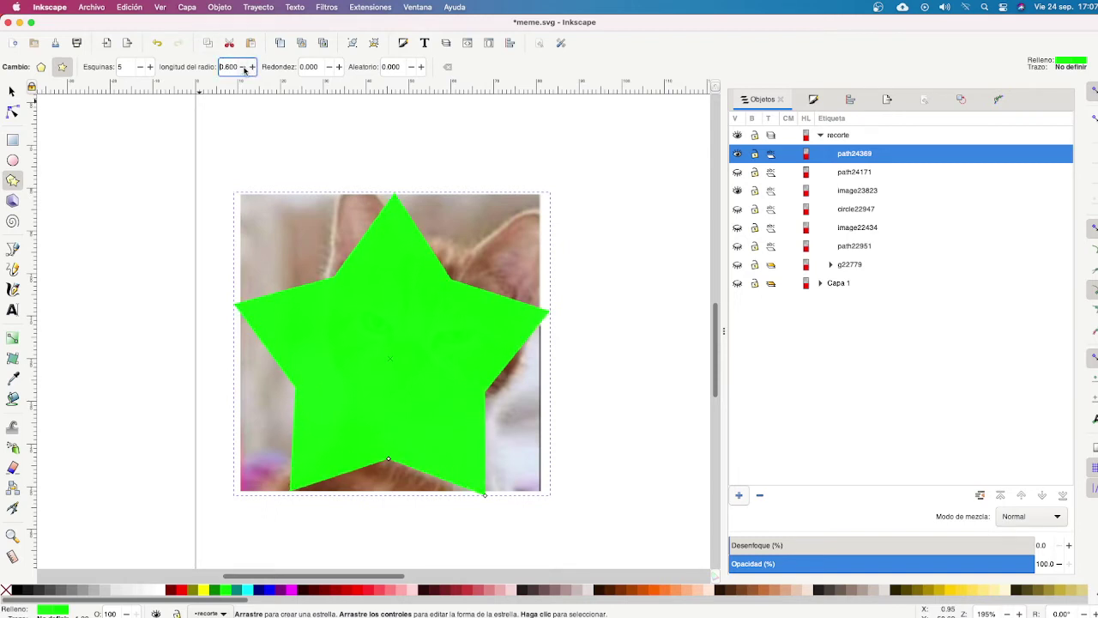
pyautogui.click(244, 67)
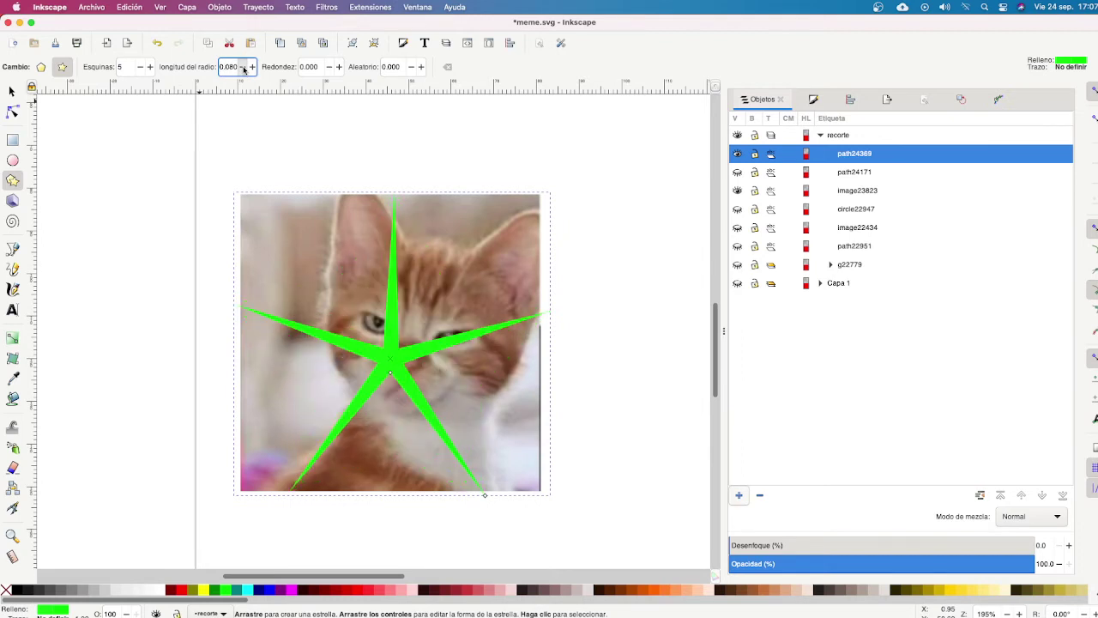
pyautogui.click(252, 67)
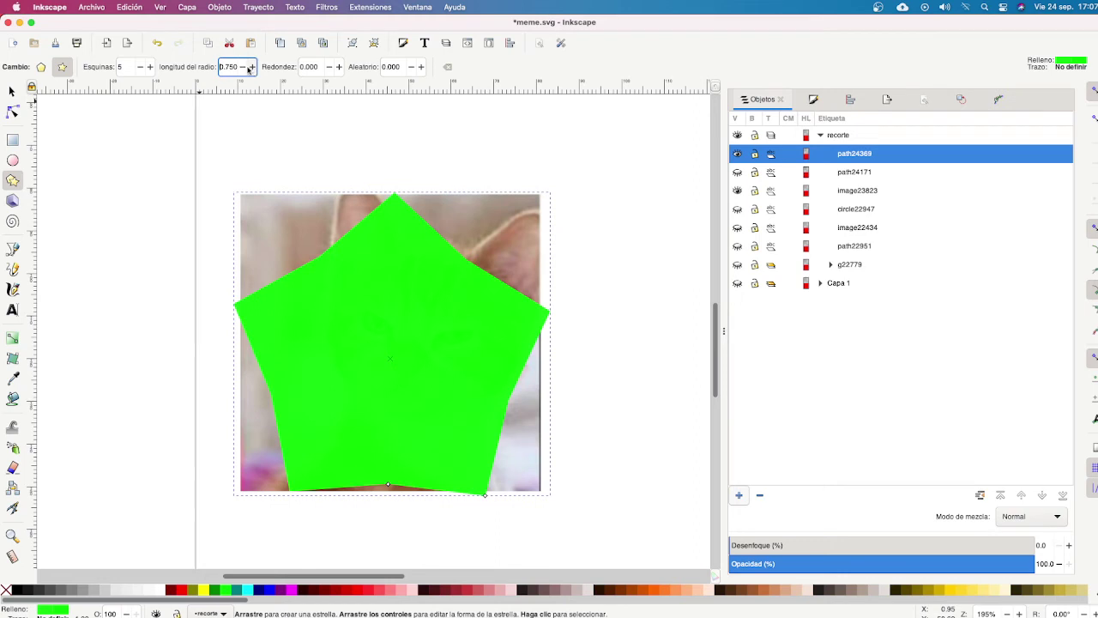
pyautogui.click(244, 68)
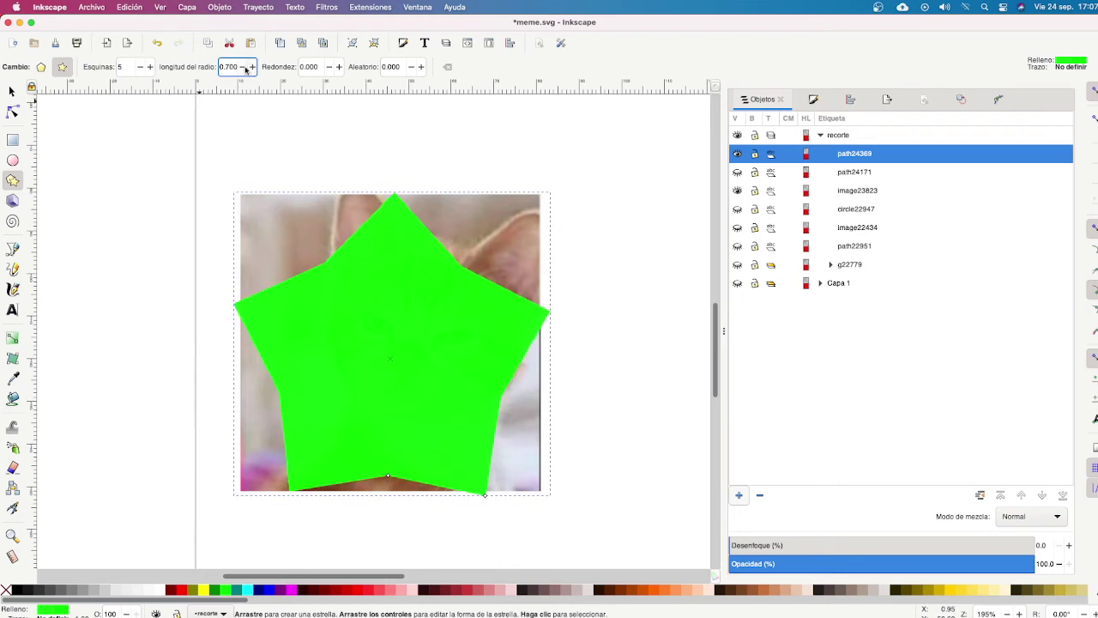
pyautogui.click(245, 68)
pyautogui.click(244, 69)
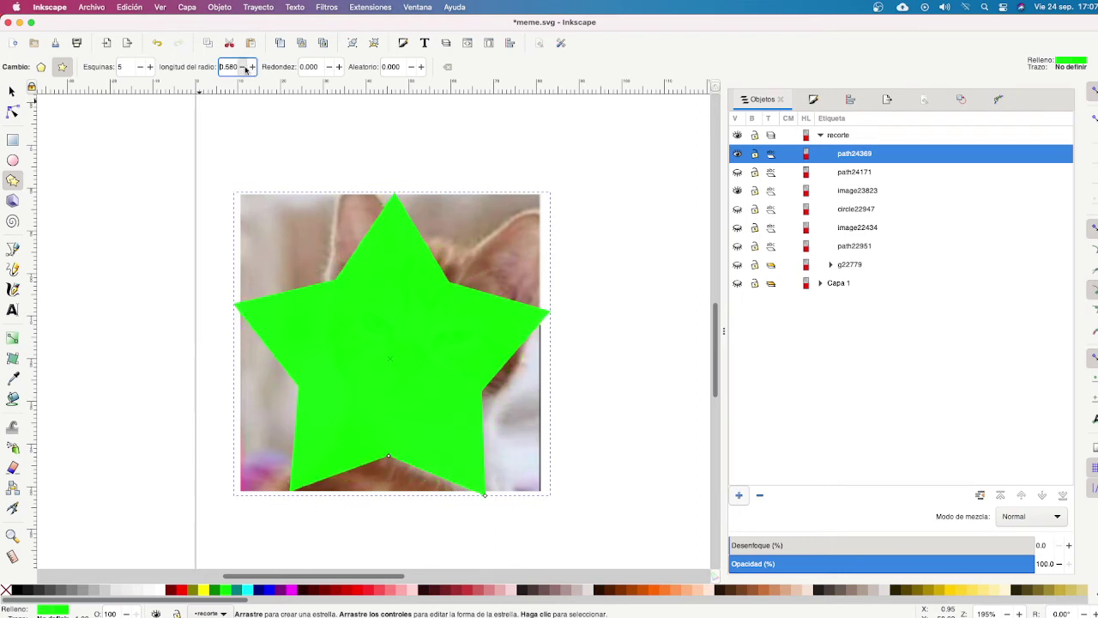
pyautogui.click(245, 69)
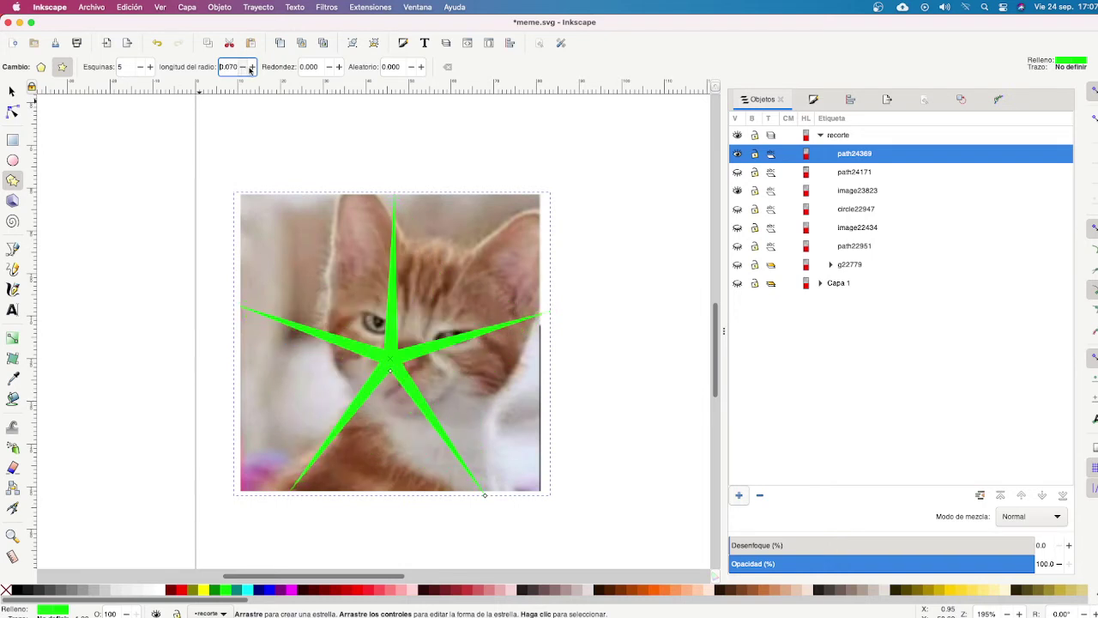
pyautogui.click(253, 69)
pyautogui.click(252, 68)
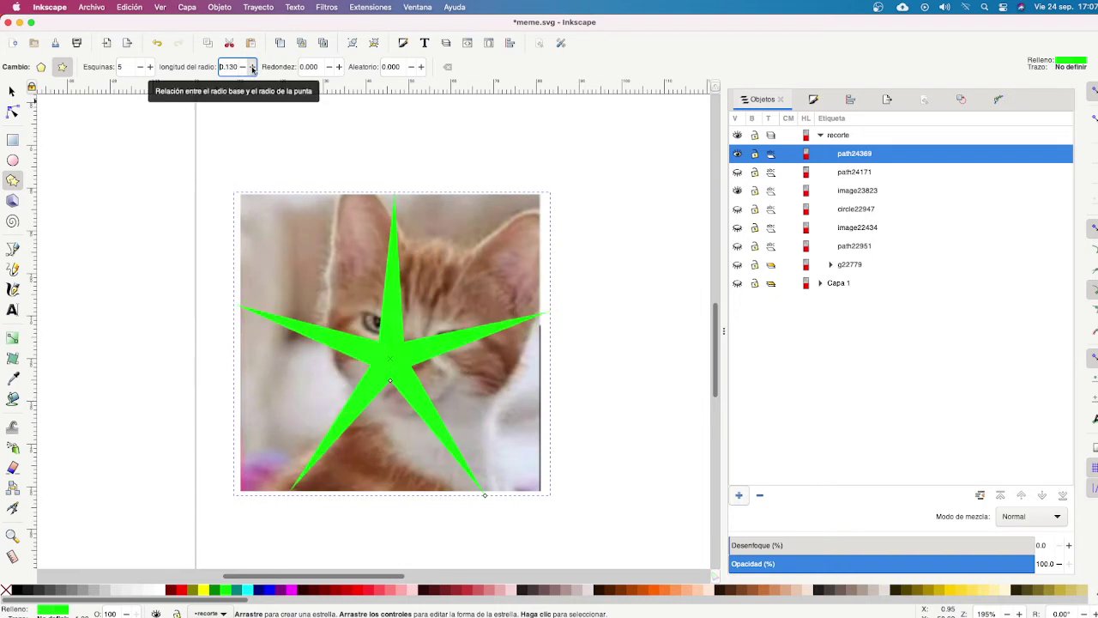
pyautogui.click(252, 69)
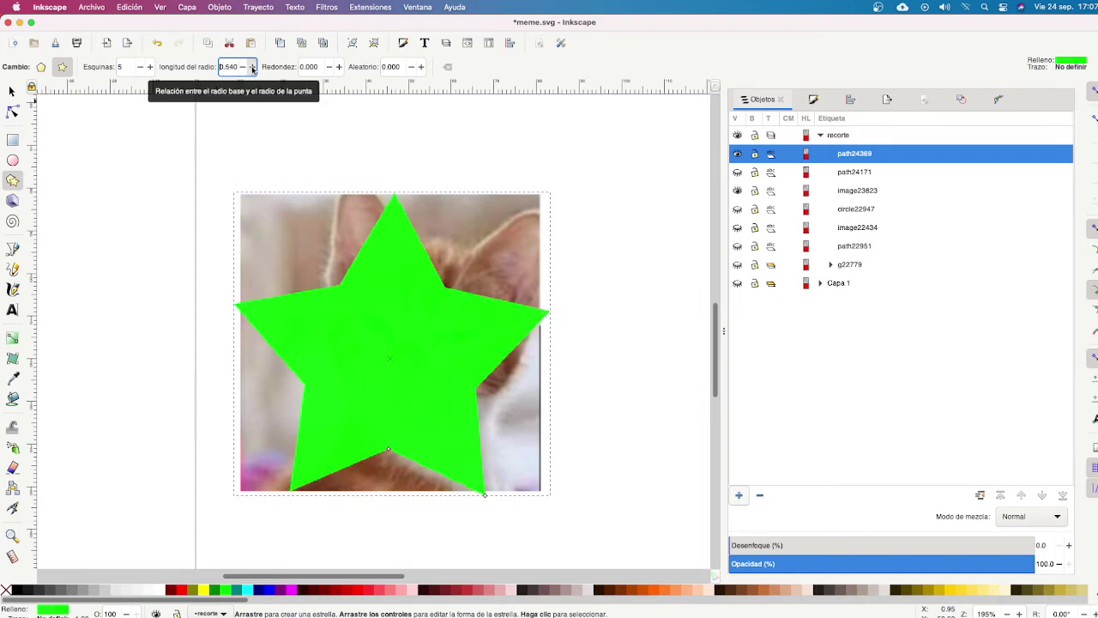
pyautogui.click(244, 69)
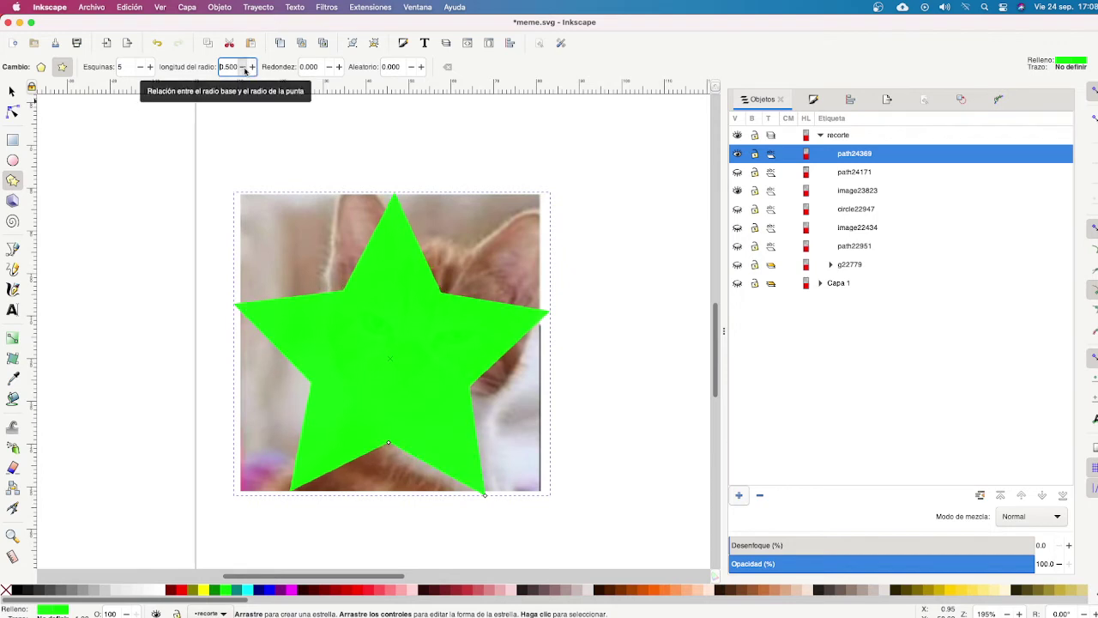
pyautogui.click(245, 69)
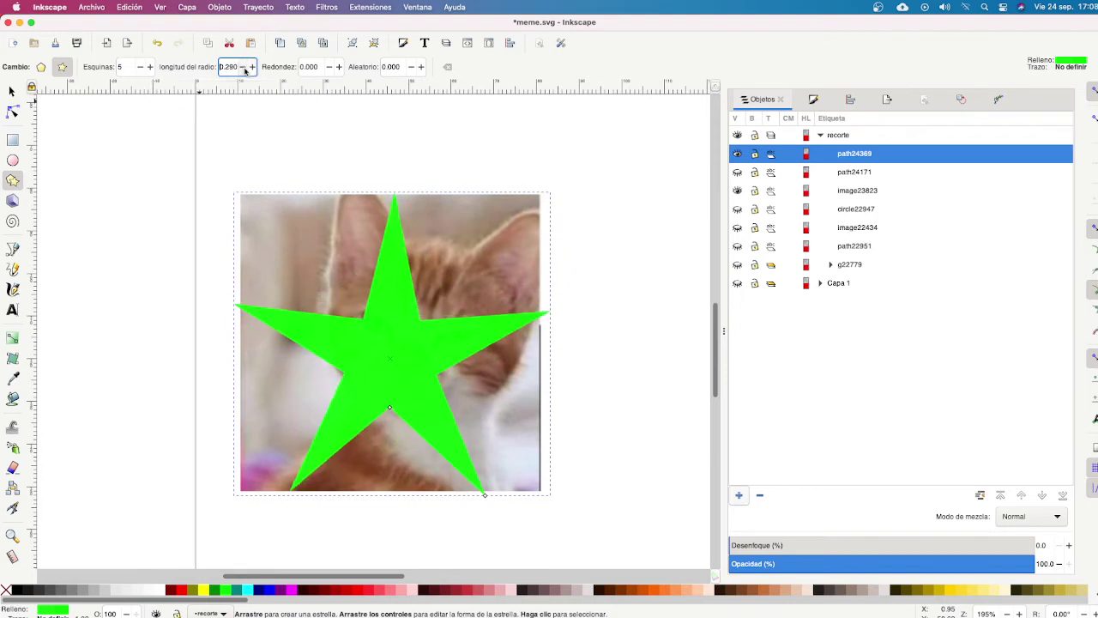
# Convert the star to an ordinary path with Trazo a trayecto and expose its ten nodes.
pyautogui.click(265, 8)
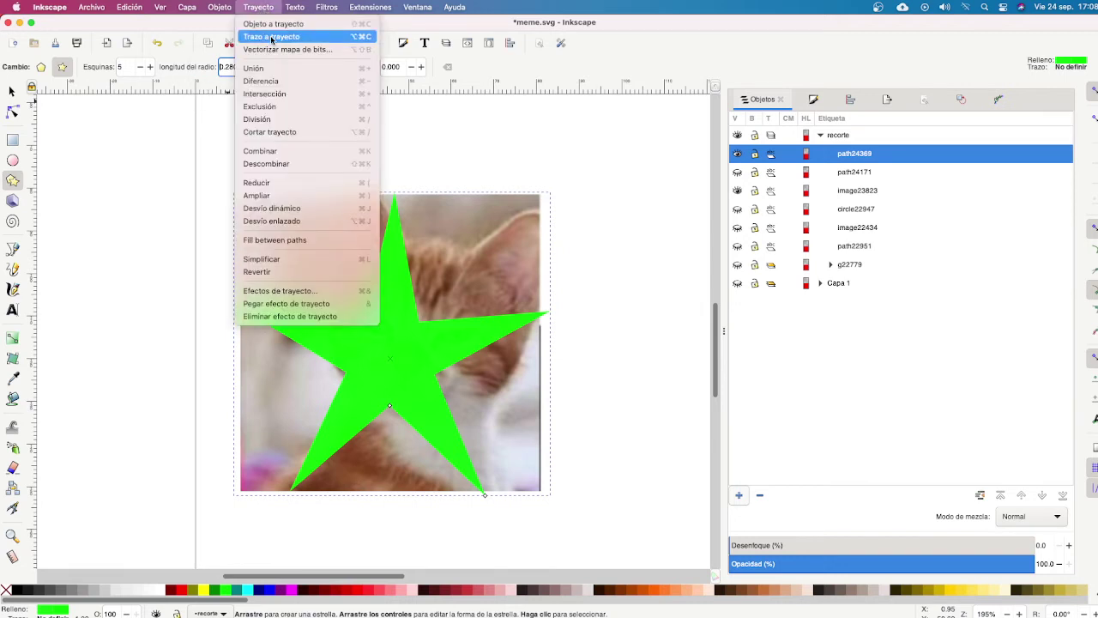
pyautogui.click(271, 37)
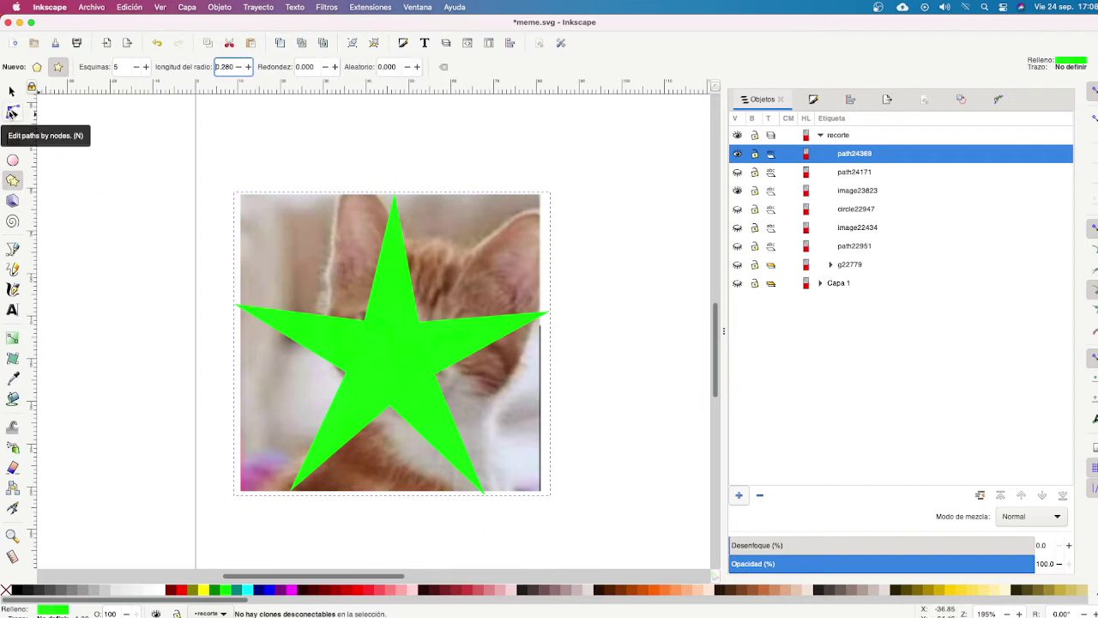
pyautogui.click(12, 114)
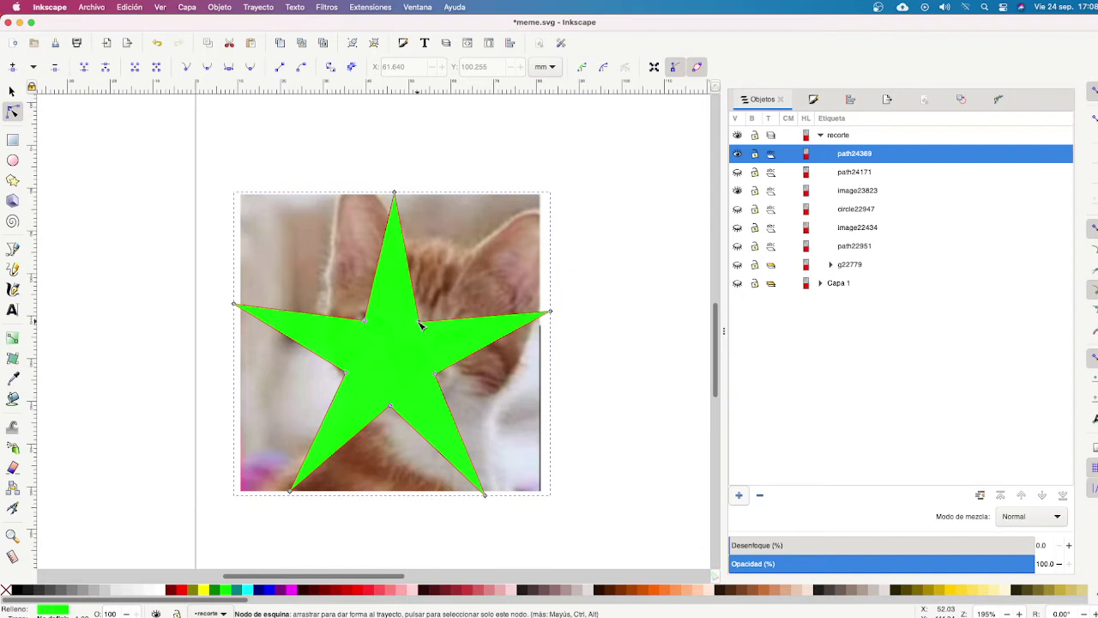
# Drag the star's five inner corners outward and pull its top point down into a lopsided star.
pyautogui.moveTo(420, 324); pyautogui.dragTo(443, 303)
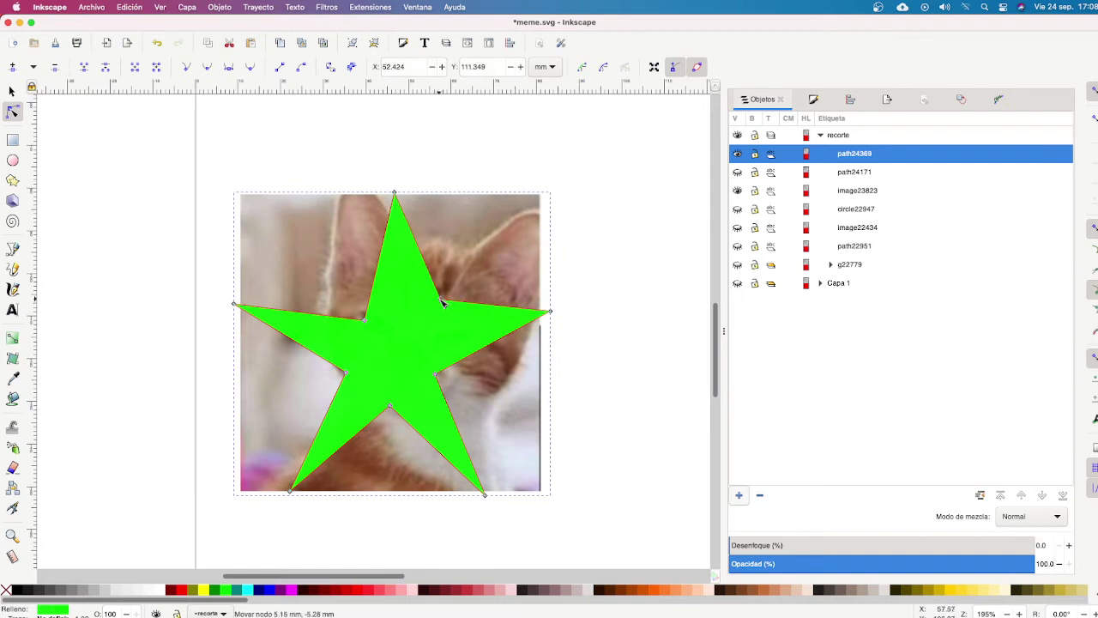
pyautogui.moveTo(364, 319); pyautogui.dragTo(334, 293)
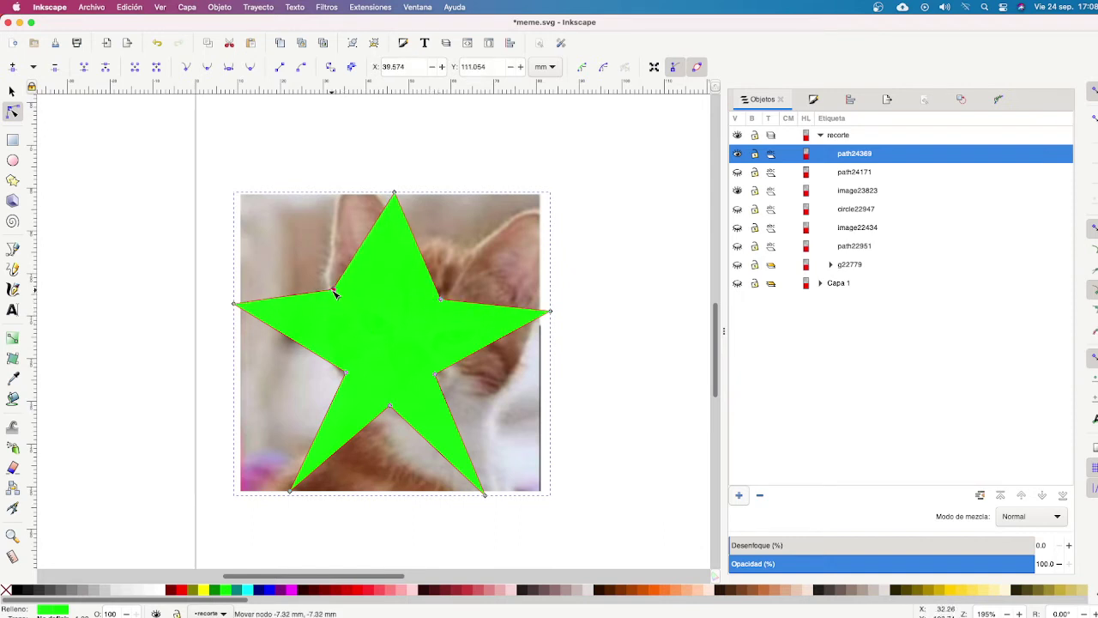
pyautogui.moveTo(344, 372); pyautogui.dragTo(314, 383)
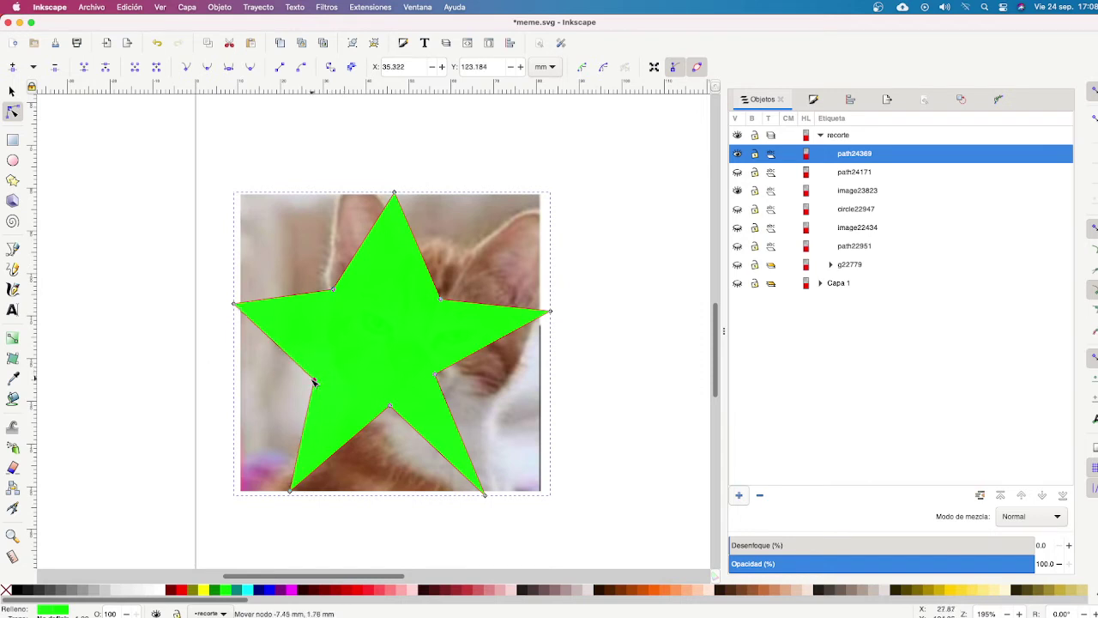
pyautogui.moveTo(390, 407); pyautogui.dragTo(391, 429)
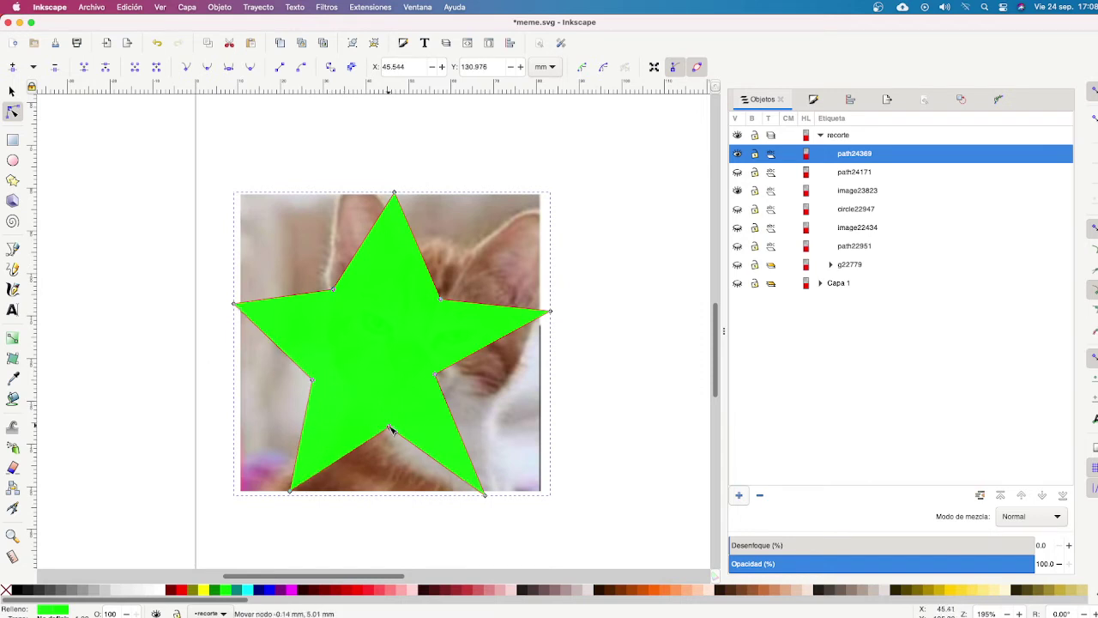
pyautogui.moveTo(436, 375)
pyautogui.mouseDown()
pyautogui.moveTo(491, 393)
pyautogui.moveTo(479, 392)
pyautogui.mouseUp()
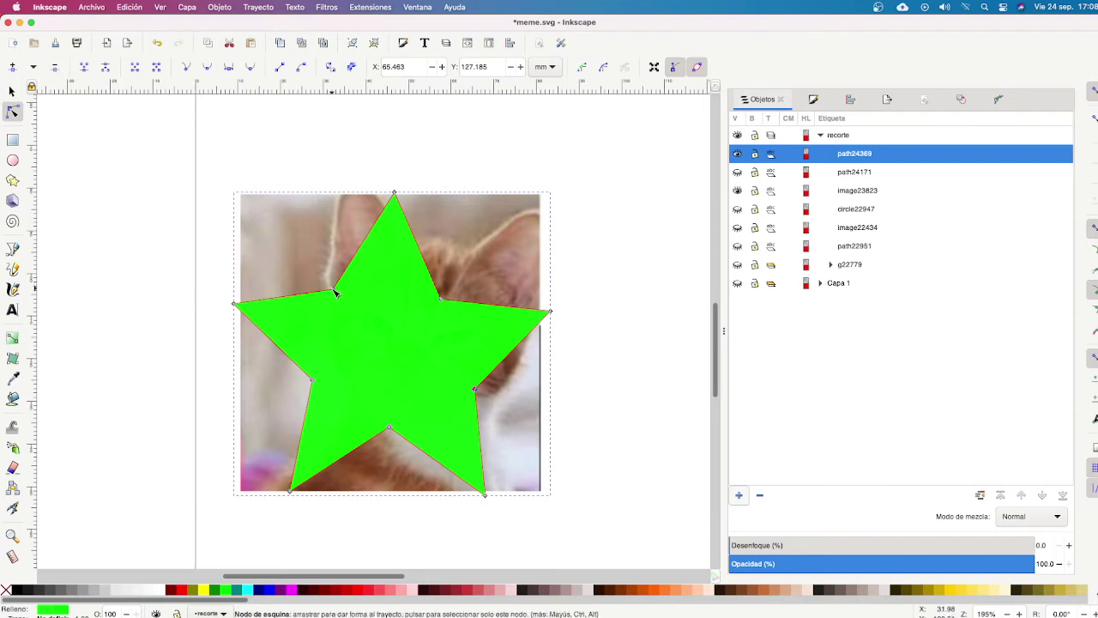
pyautogui.moveTo(333, 289); pyautogui.dragTo(332, 260)
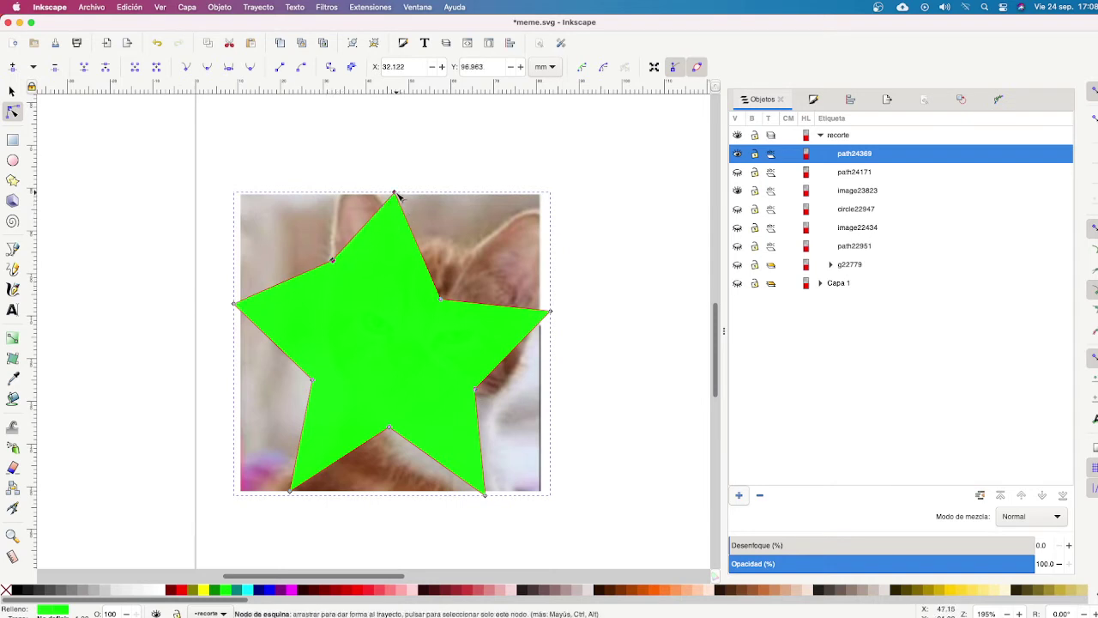
pyautogui.moveTo(393, 193); pyautogui.dragTo(402, 222)
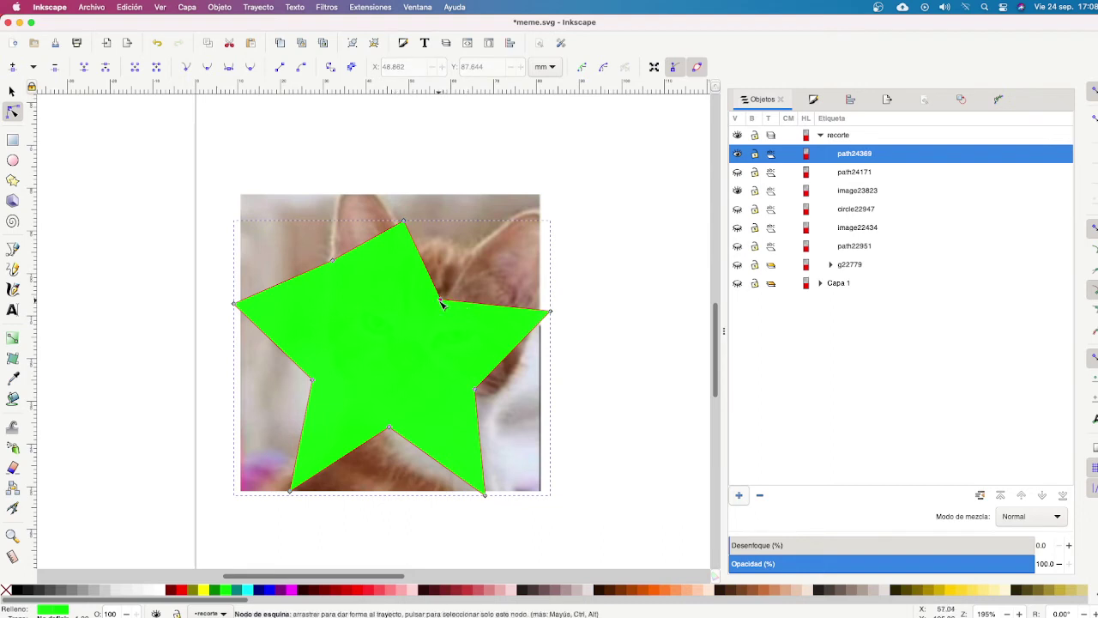
# Reshape the green star into a jagged arrow-like outline by moving its corner nodes.
pyautogui.moveTo(441, 299); pyautogui.dragTo(379, 303)
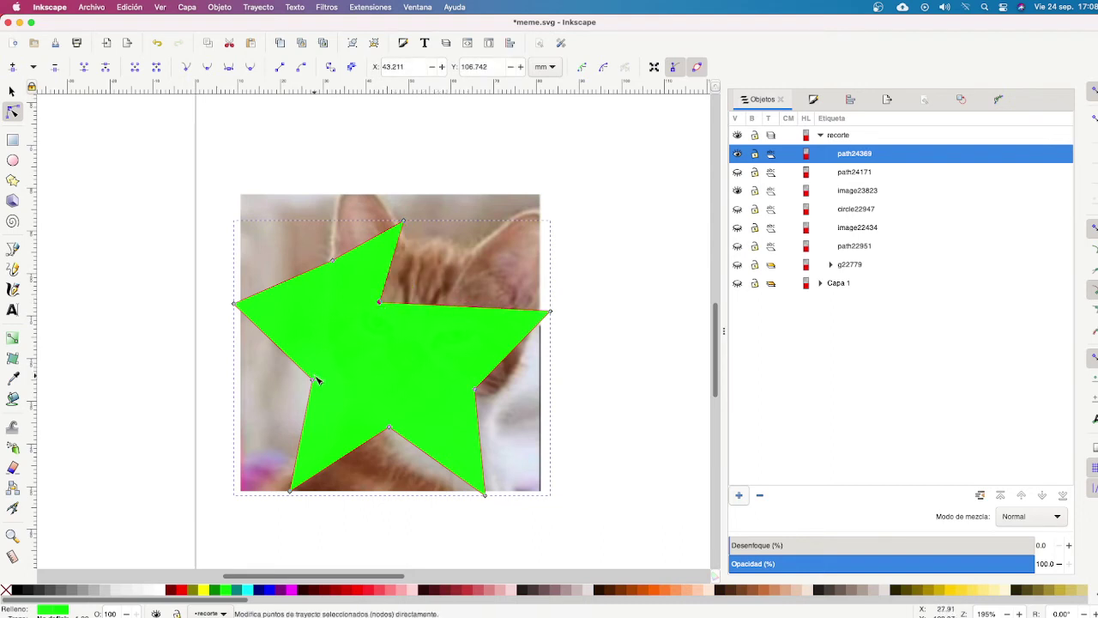
pyautogui.moveTo(322, 388); pyautogui.dragTo(311, 399)
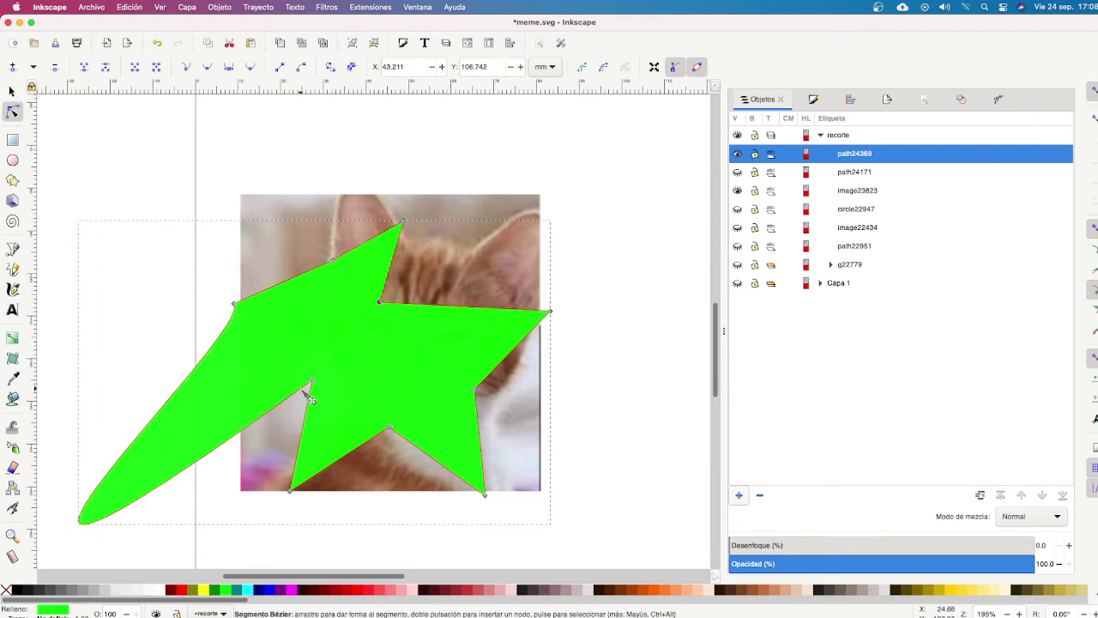
pyautogui.hotkey('ctrl', 'z')
pyautogui.moveTo(315, 383); pyautogui.dragTo(269, 412)
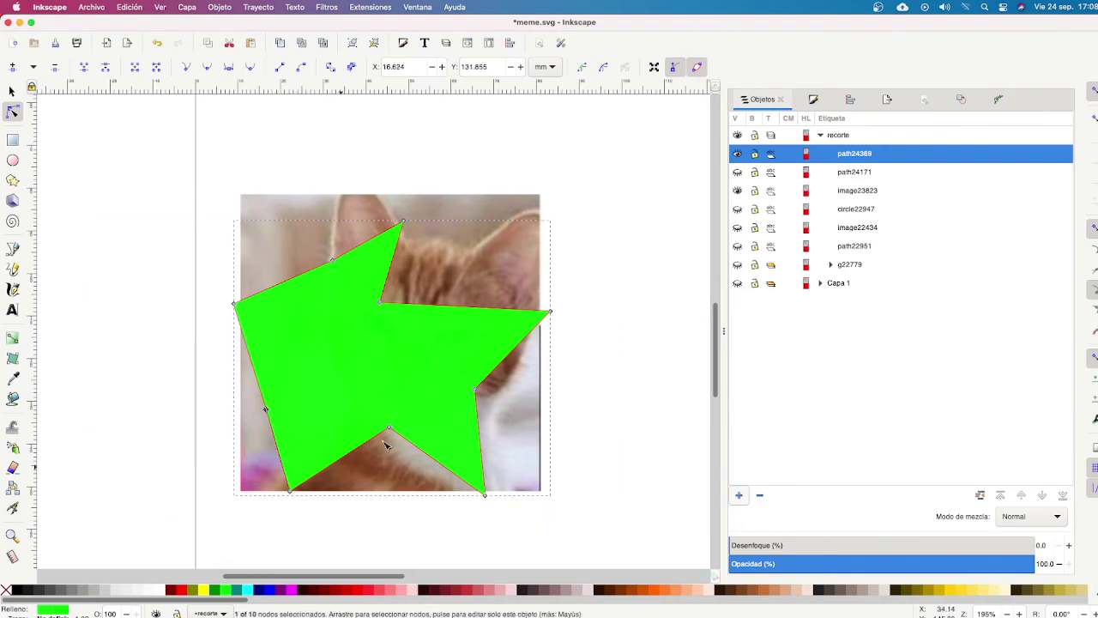
pyautogui.moveTo(391, 429); pyautogui.dragTo(348, 389)
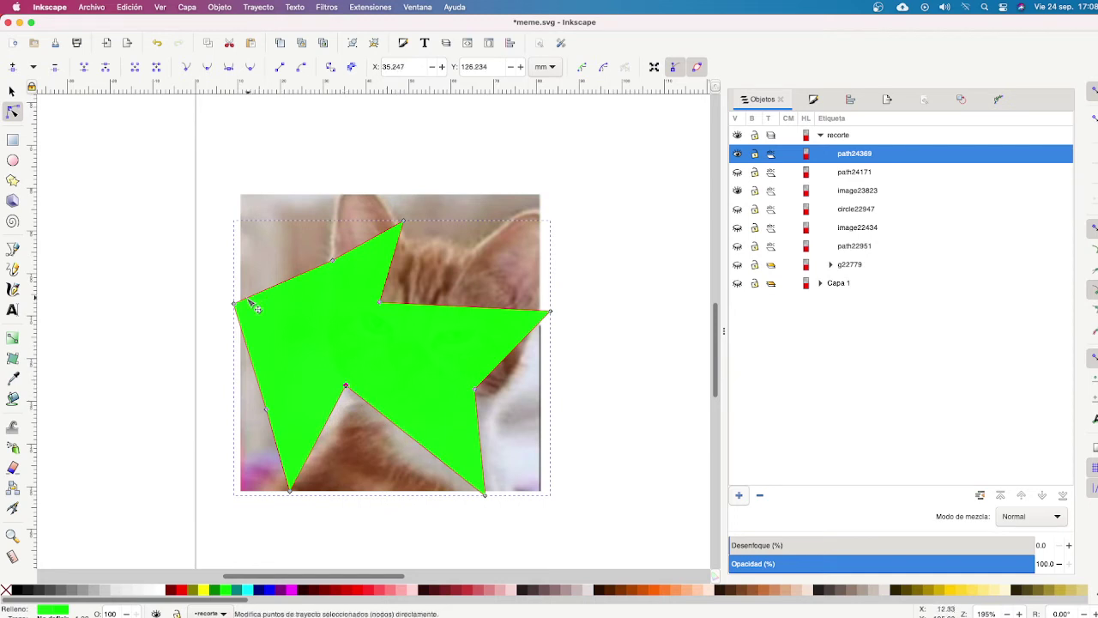
pyautogui.moveTo(234, 303); pyautogui.dragTo(259, 304)
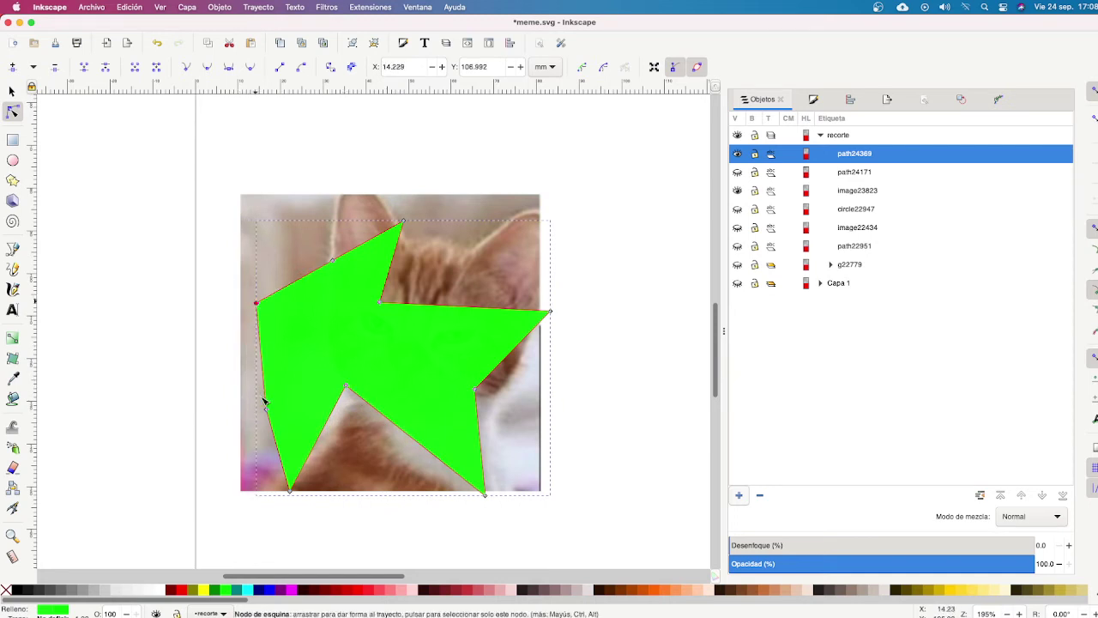
pyautogui.moveTo(266, 409); pyautogui.dragTo(283, 409)
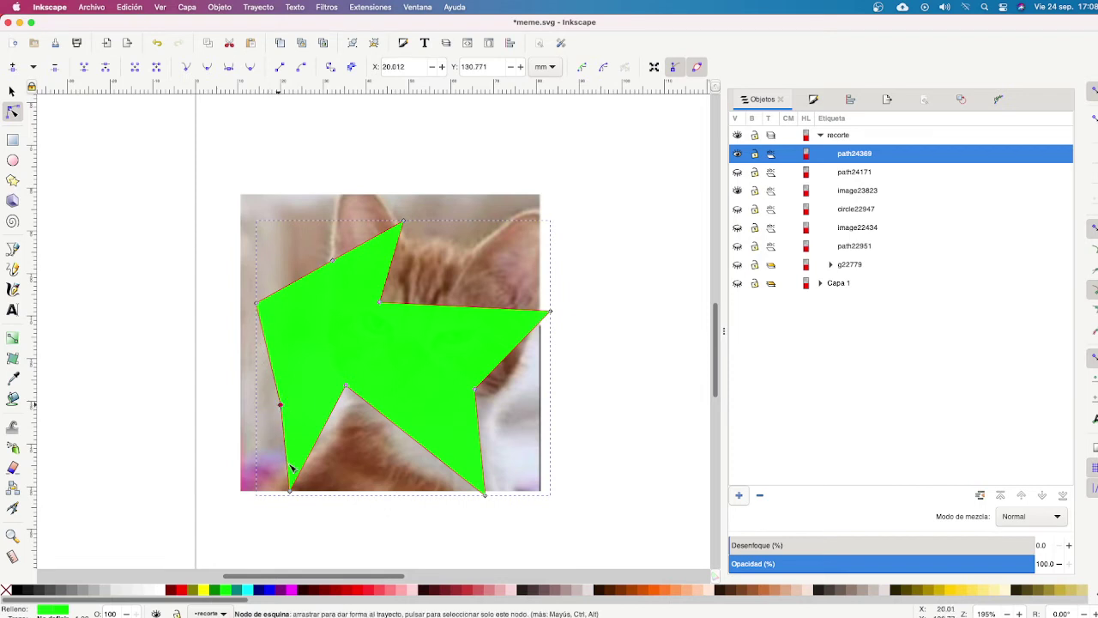
pyautogui.moveTo(291, 490); pyautogui.dragTo(299, 483)
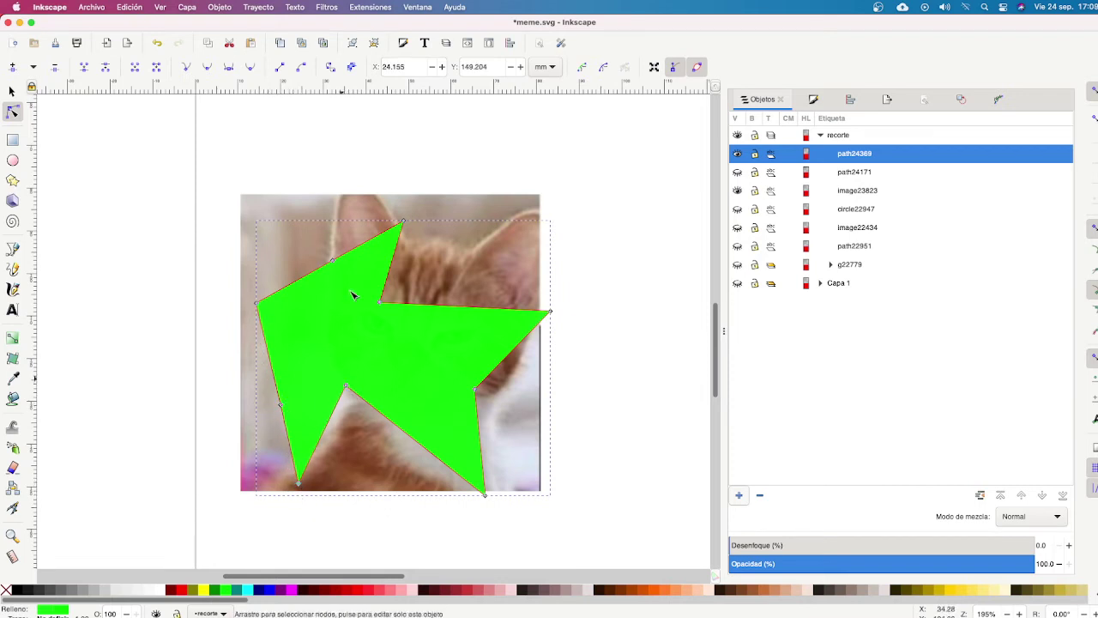
pyautogui.press('Escape')
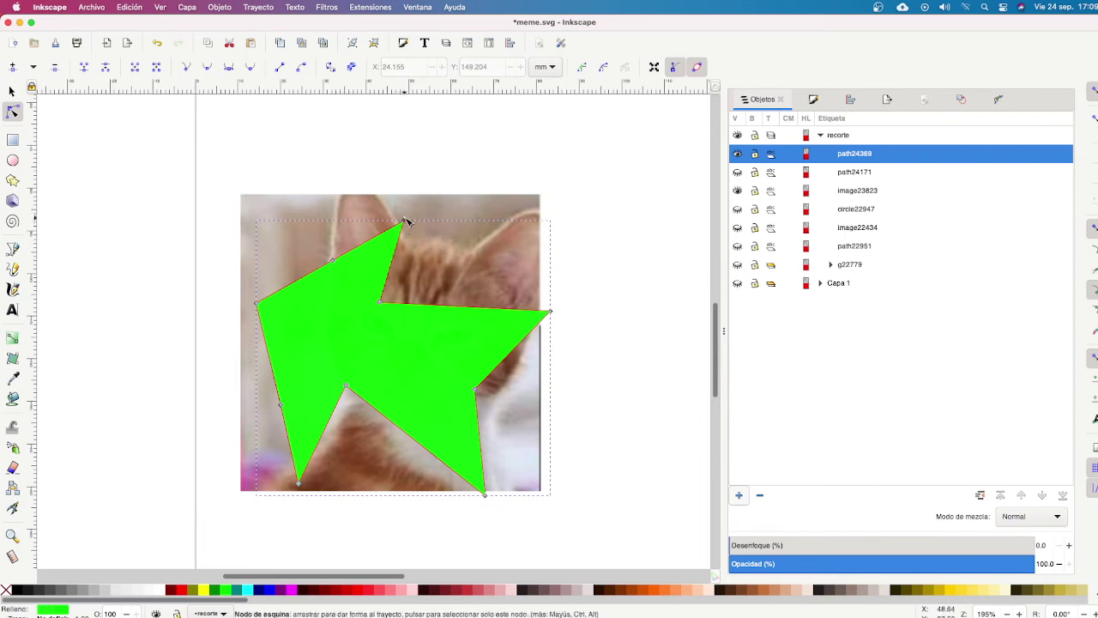
pyautogui.moveTo(404, 220); pyautogui.dragTo(405, 216)
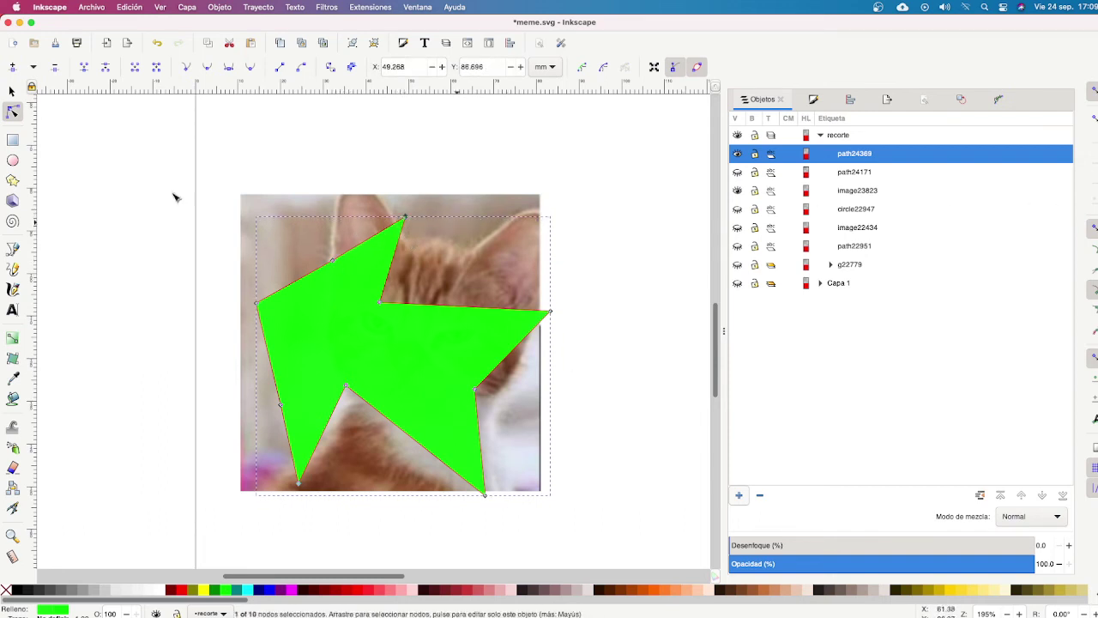
# Select the kitten photo with the green shape and apply Aplicar recorte to clip it.
pyautogui.press('s')
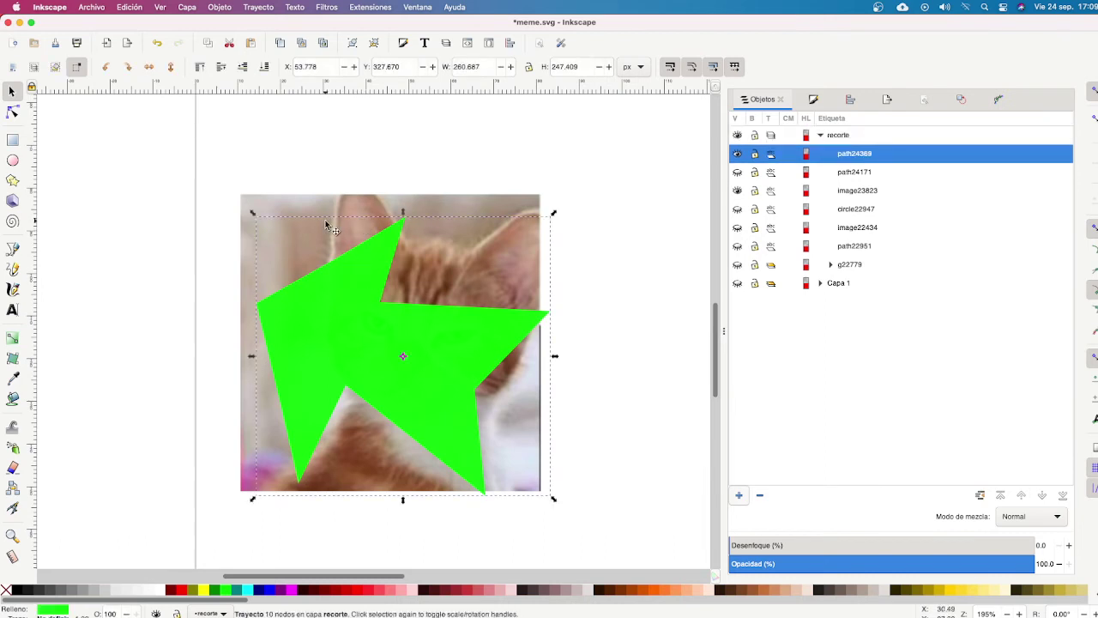
pyautogui.keyDown('shift'); pyautogui.click(327, 217); pyautogui.keyUp('shift')
pyautogui.rightClick(366, 350)
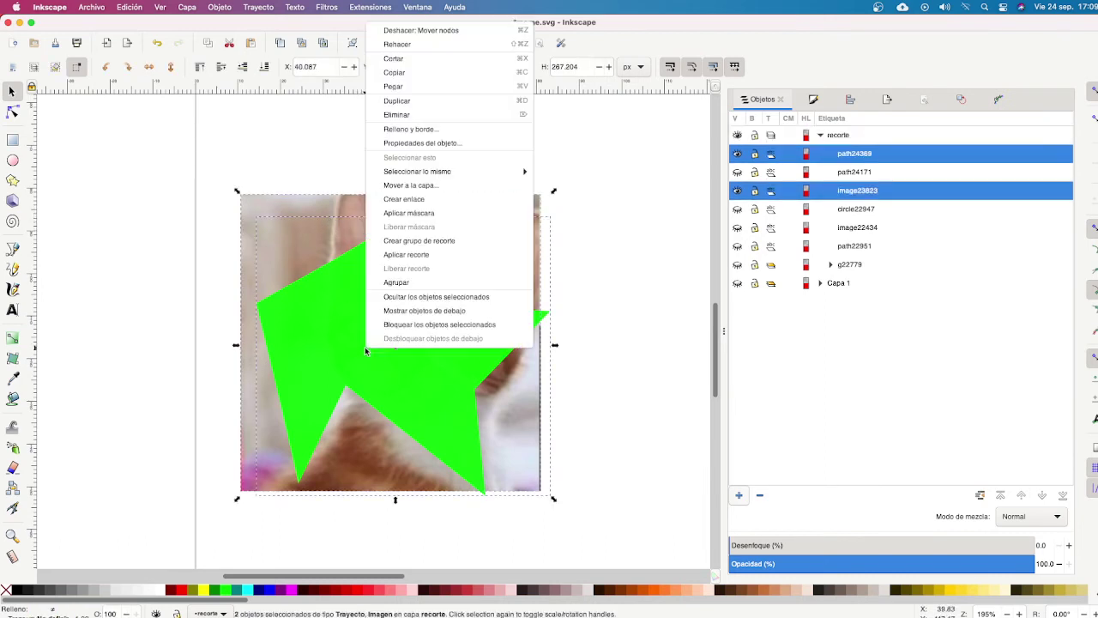
pyautogui.click(416, 255)
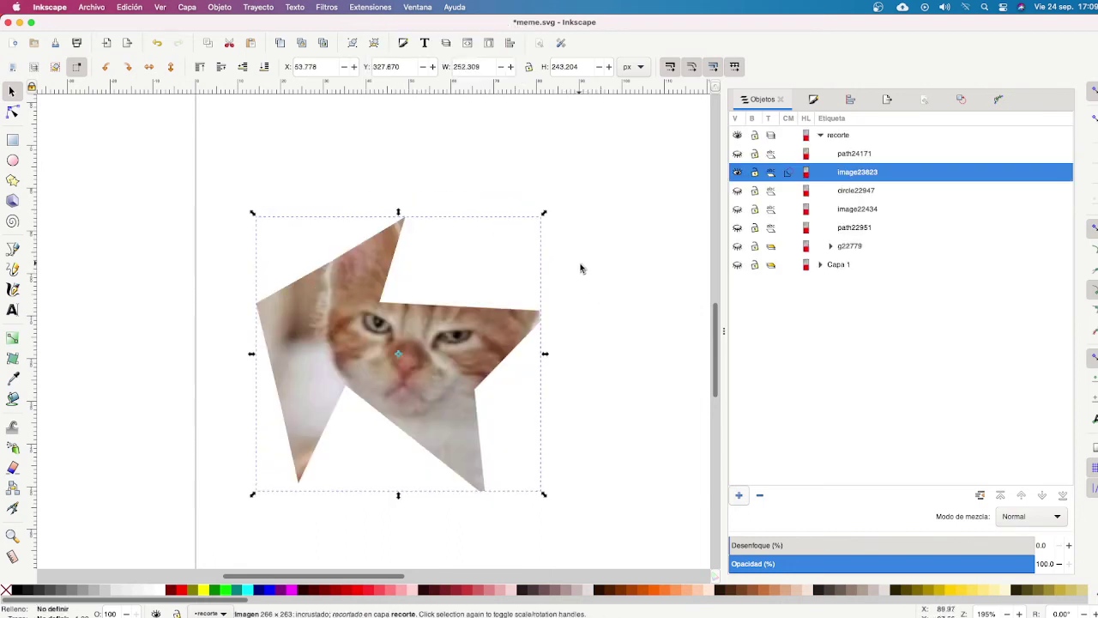
# Undo the clip and hide the jagged green shape path24369 in the Objects panel.
pyautogui.hotkey('ctrl', 'z')
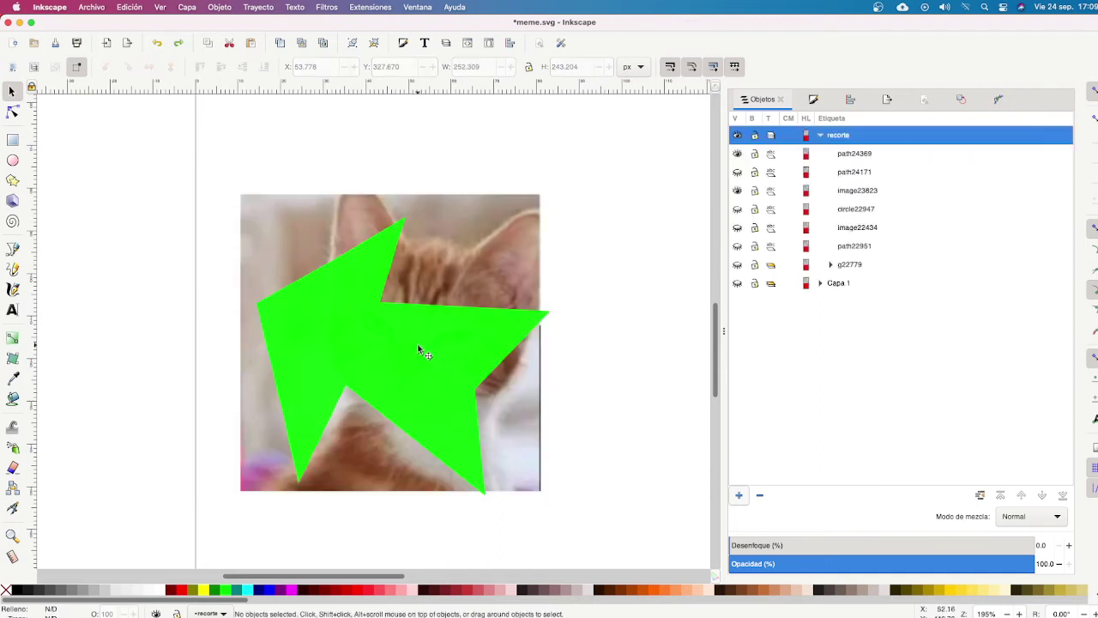
pyautogui.click(855, 155)
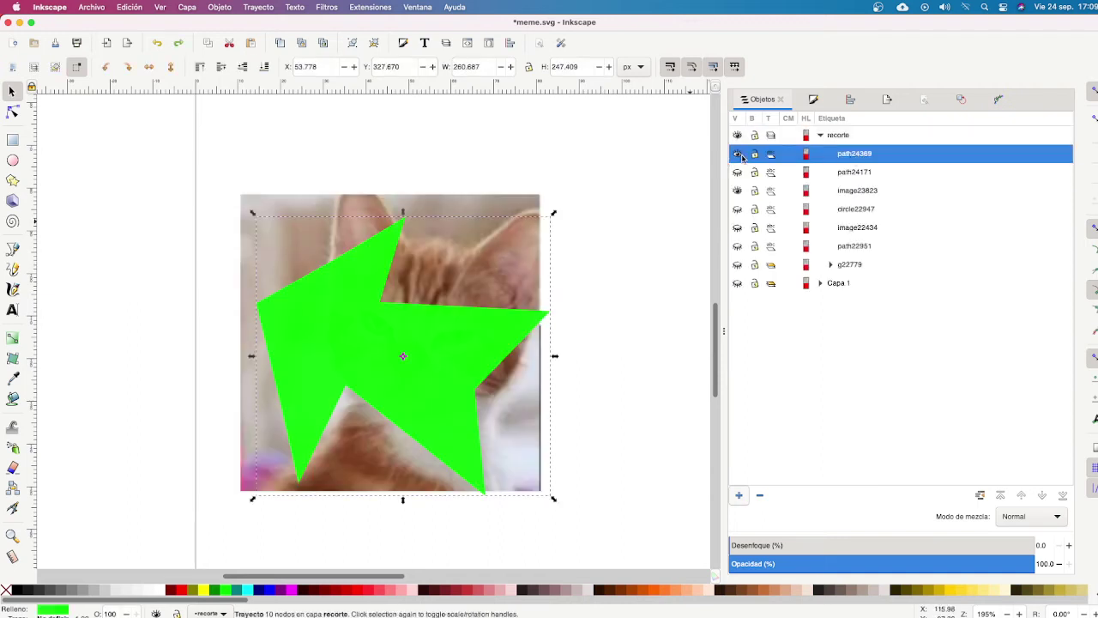
pyautogui.click(738, 155)
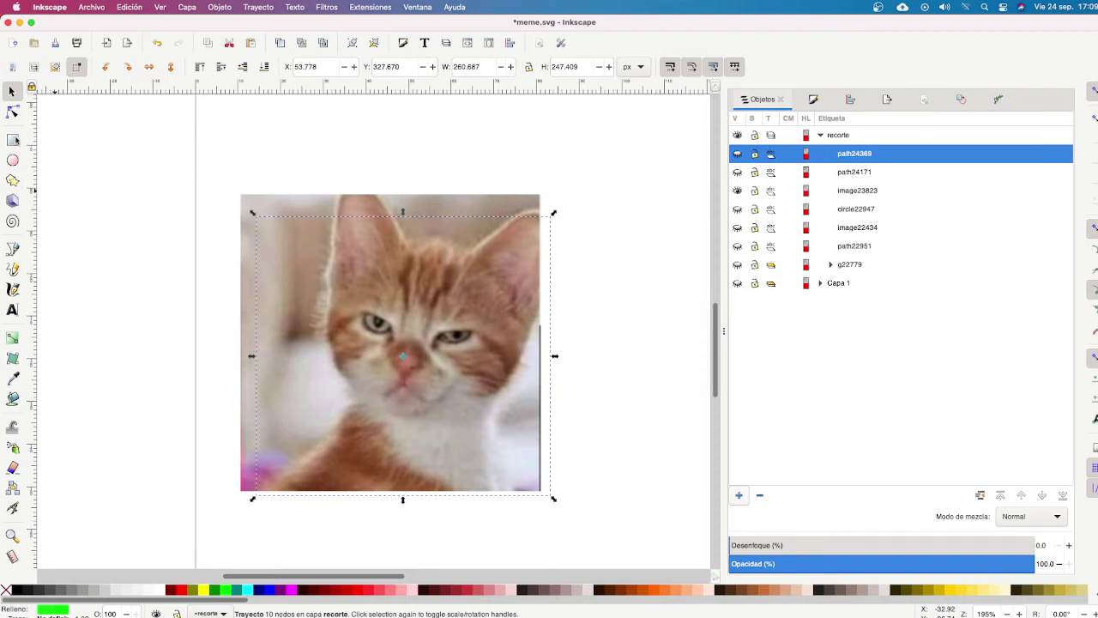
# Draw a new large green five-pointed star with the Star tool.
pyautogui.click(12, 180)
pyautogui.moveTo(331, 234); pyautogui.dragTo(343, 244)
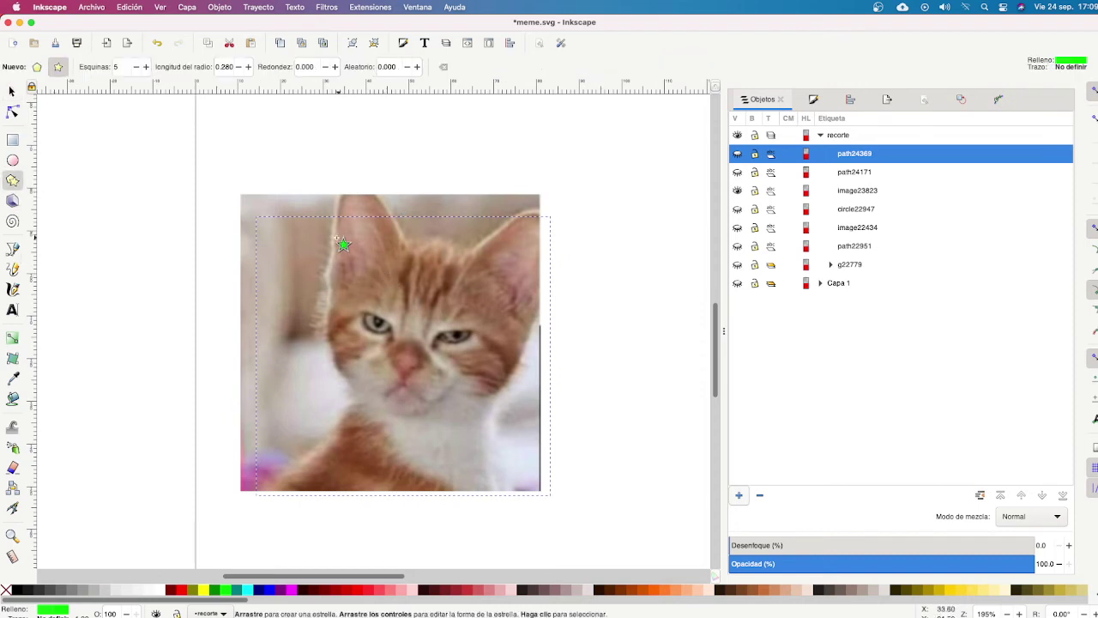
pyautogui.moveTo(475, 373); pyautogui.dragTo(469, 366)
pyautogui.moveTo(331, 234); pyautogui.dragTo(415, 345)
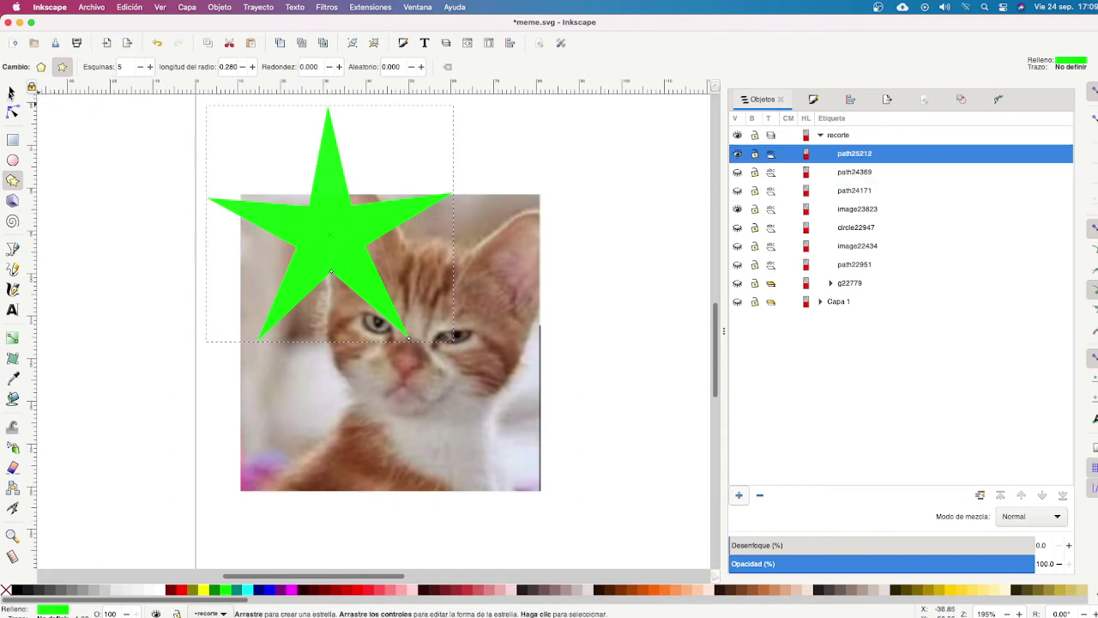
# Move the star over the kitten and scale it up to about 249 × 238 px.
pyautogui.click(12, 91)
pyautogui.moveTo(358, 271); pyautogui.dragTo(419, 384)
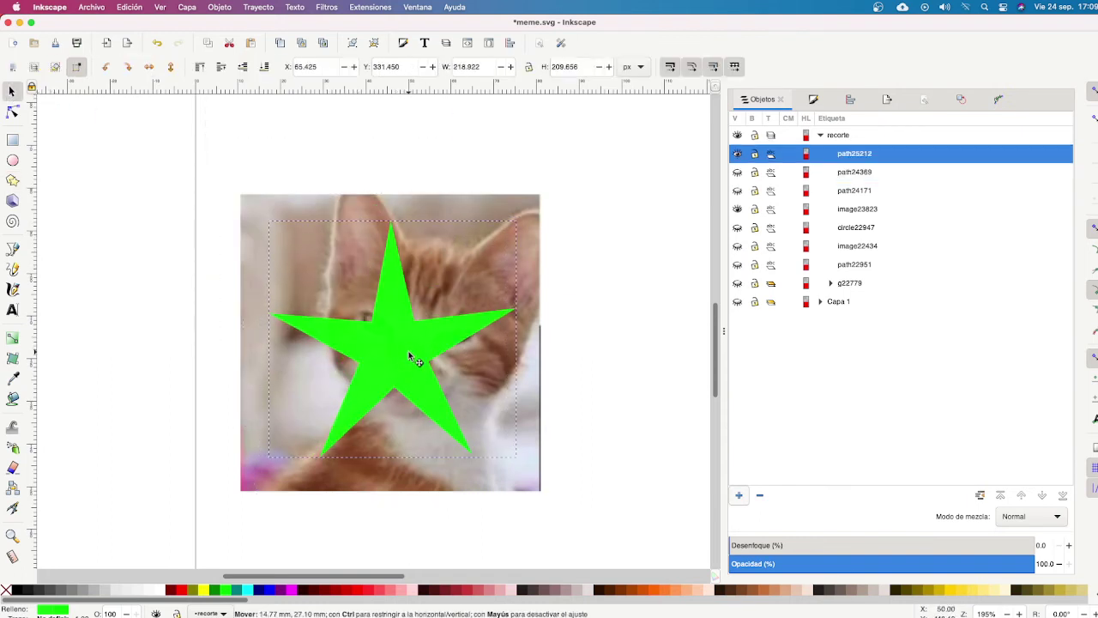
pyautogui.moveTo(267, 230); pyautogui.dragTo(214, 190)
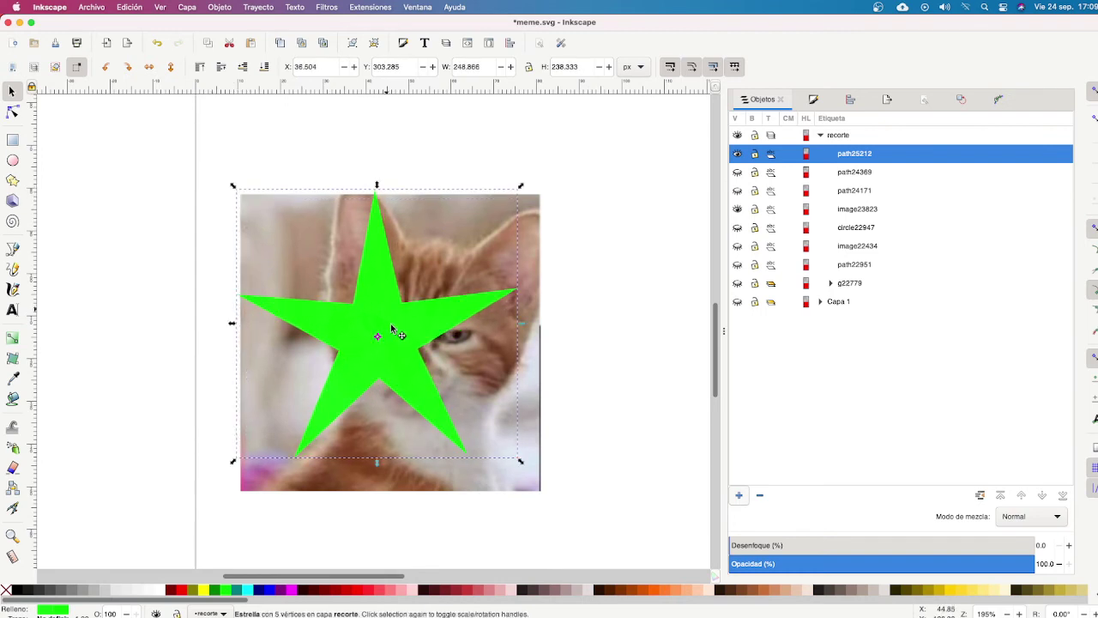
pyautogui.moveTo(390, 320); pyautogui.dragTo(398, 339)
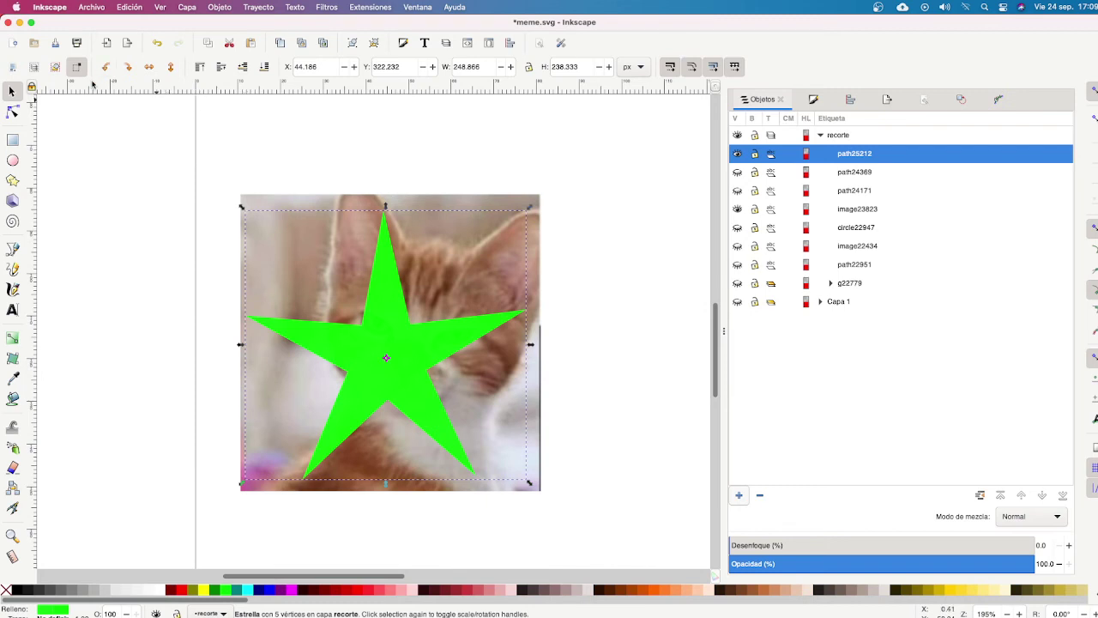
# Raise the star's radius ratio ('longitud del radio') to 0.600 for plumper points.
pyautogui.press('F9')
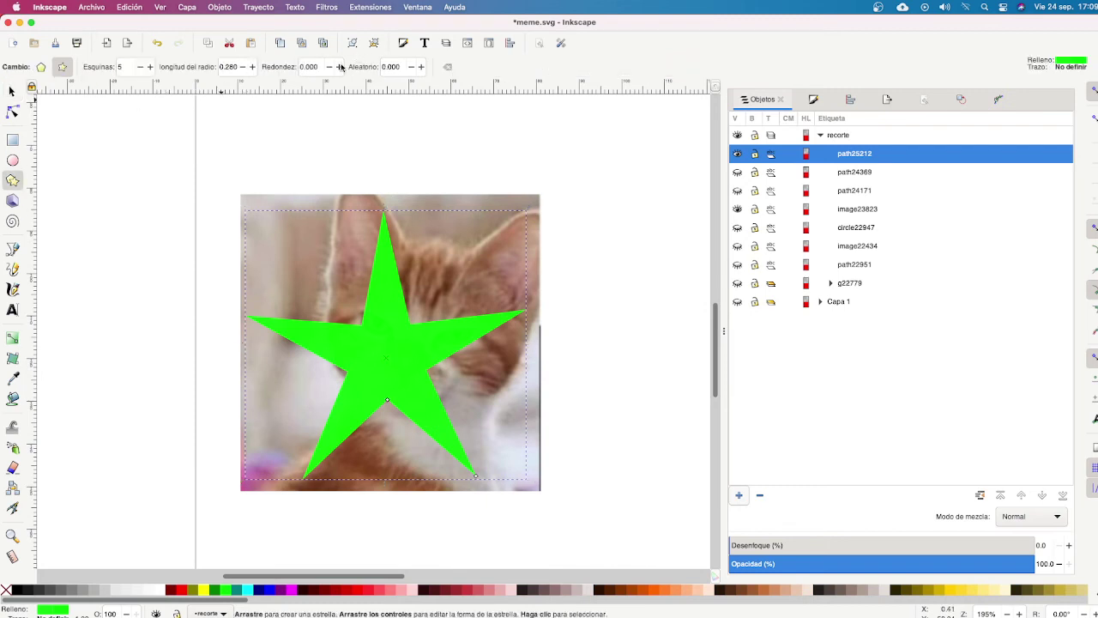
pyautogui.click(252, 67)
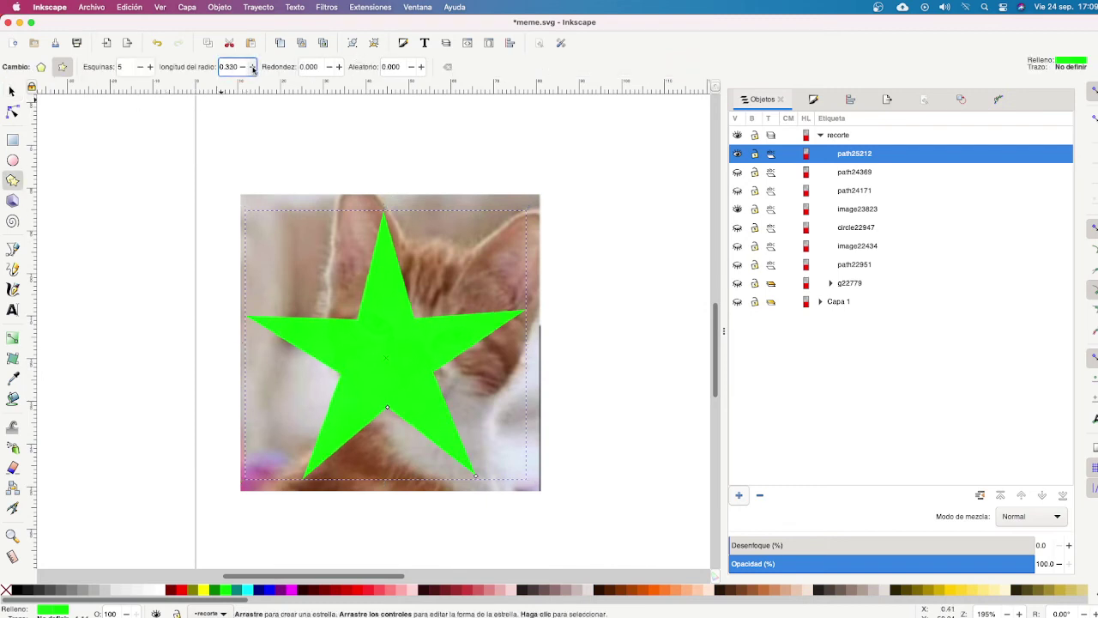
pyautogui.click(252, 67)
pyautogui.click(252, 67)
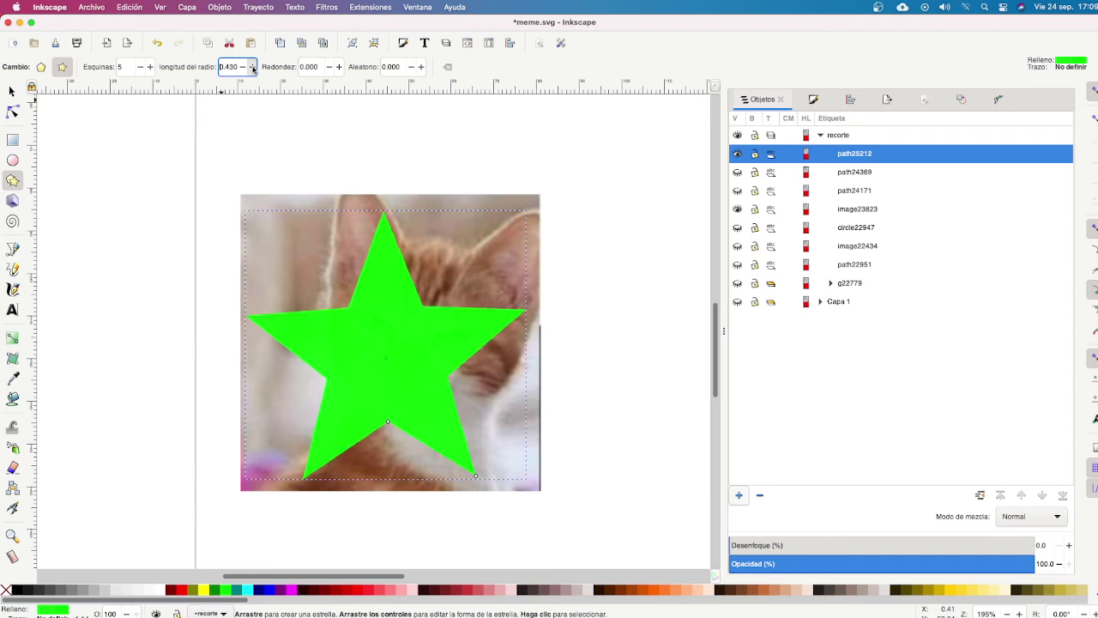
pyautogui.click(252, 67)
pyautogui.click(252, 67)
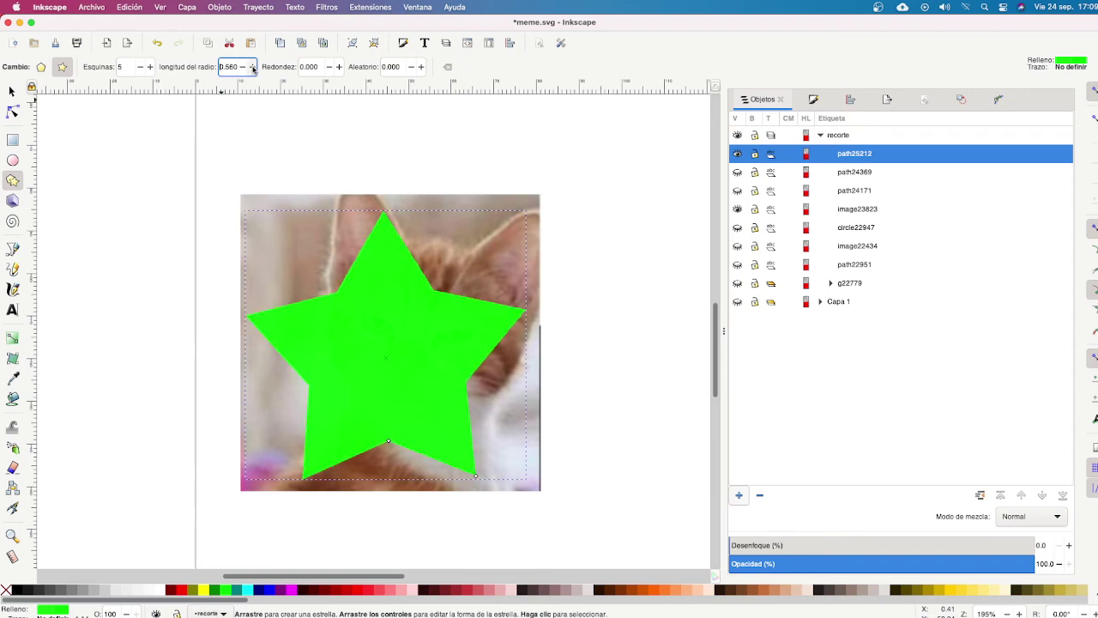
pyautogui.click(252, 67)
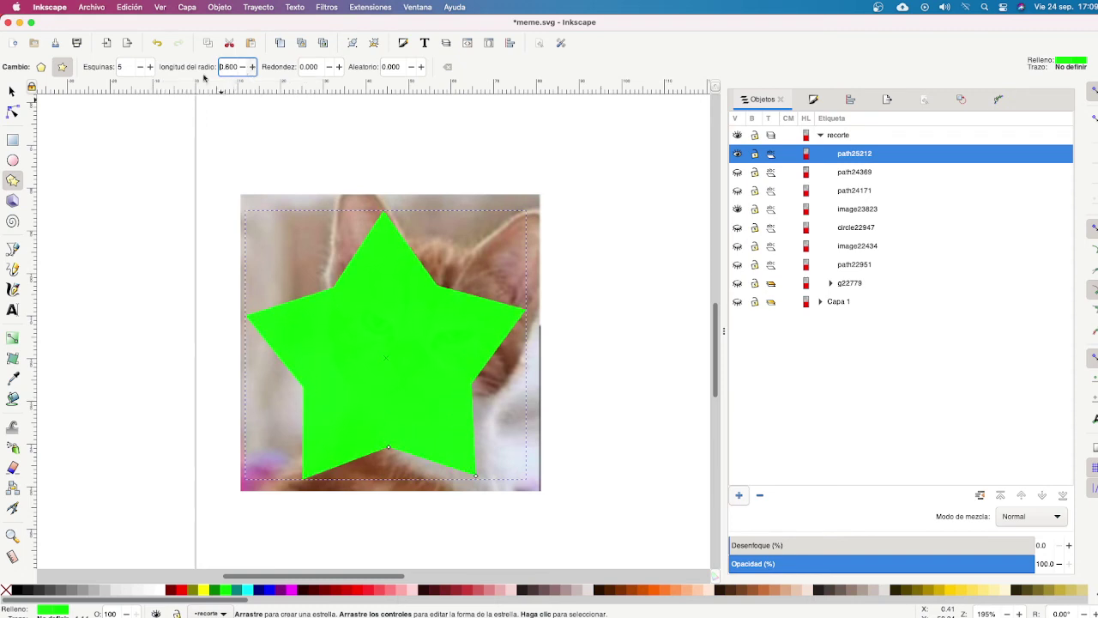
# Position the star over the kitten's face and lower its opacity to about 71%.
pyautogui.click(12, 92)
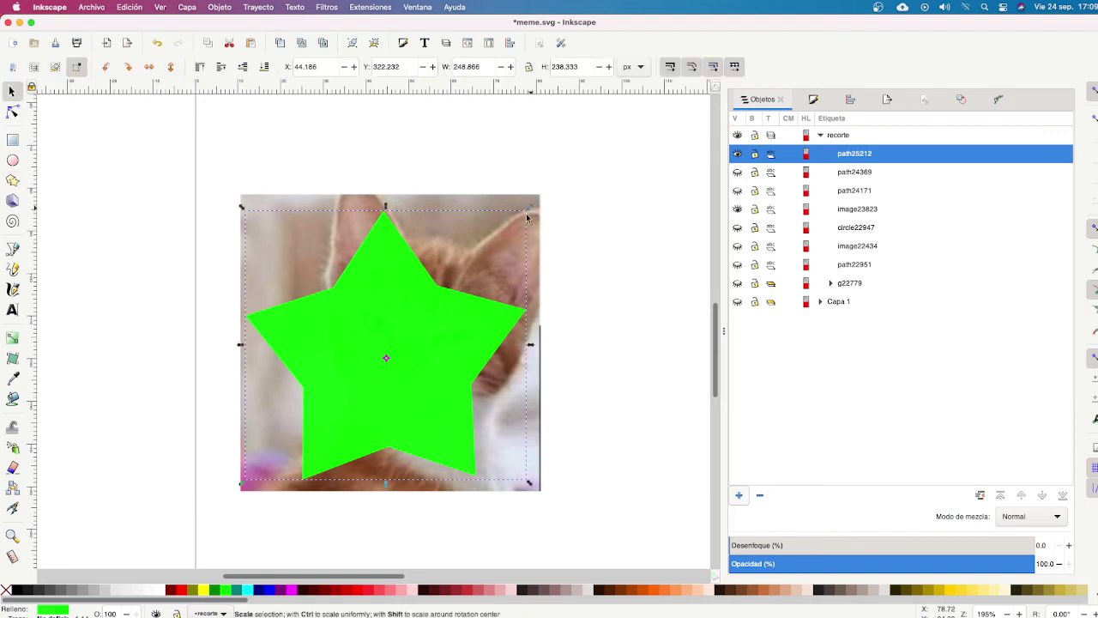
pyautogui.moveTo(412, 286); pyautogui.dragTo(415, 270)
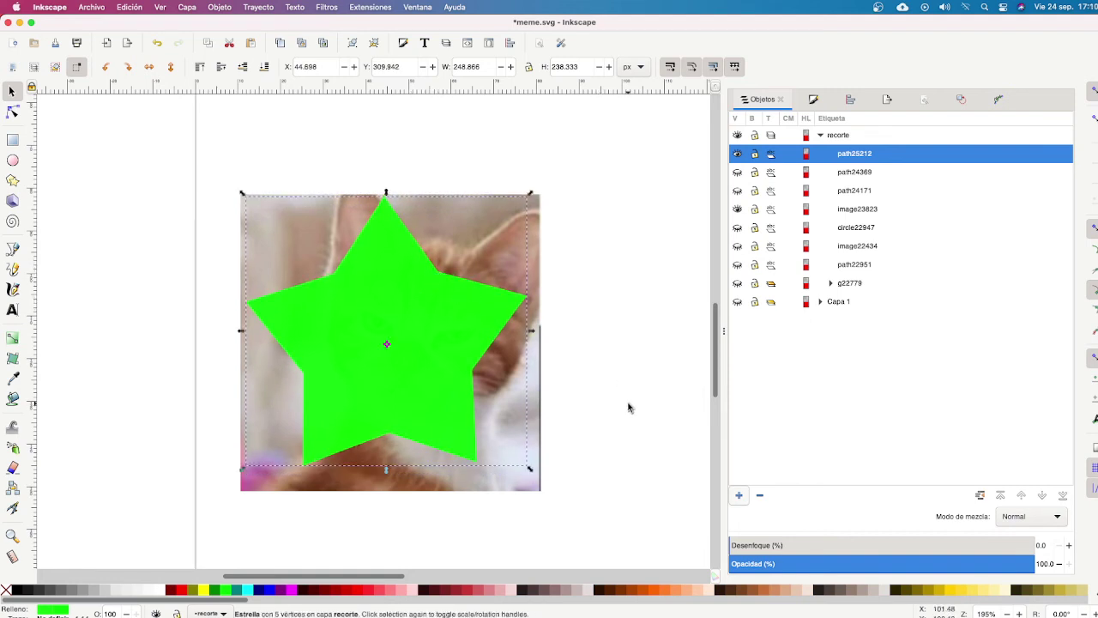
pyautogui.moveTo(434, 358); pyautogui.dragTo(441, 361)
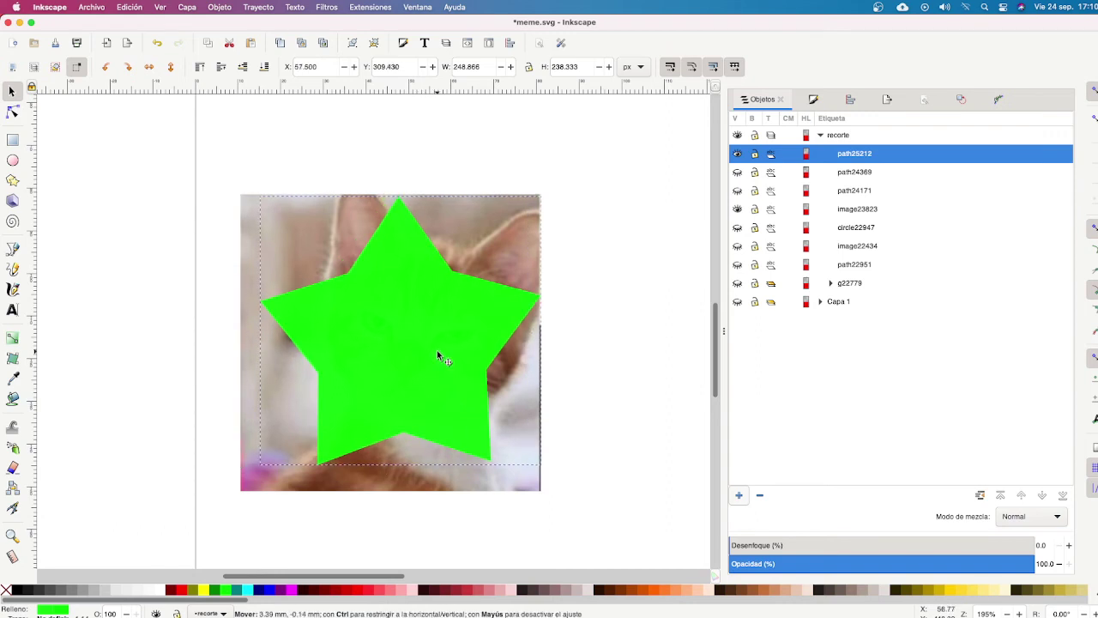
pyautogui.moveTo(1035, 563); pyautogui.dragTo(947, 563)
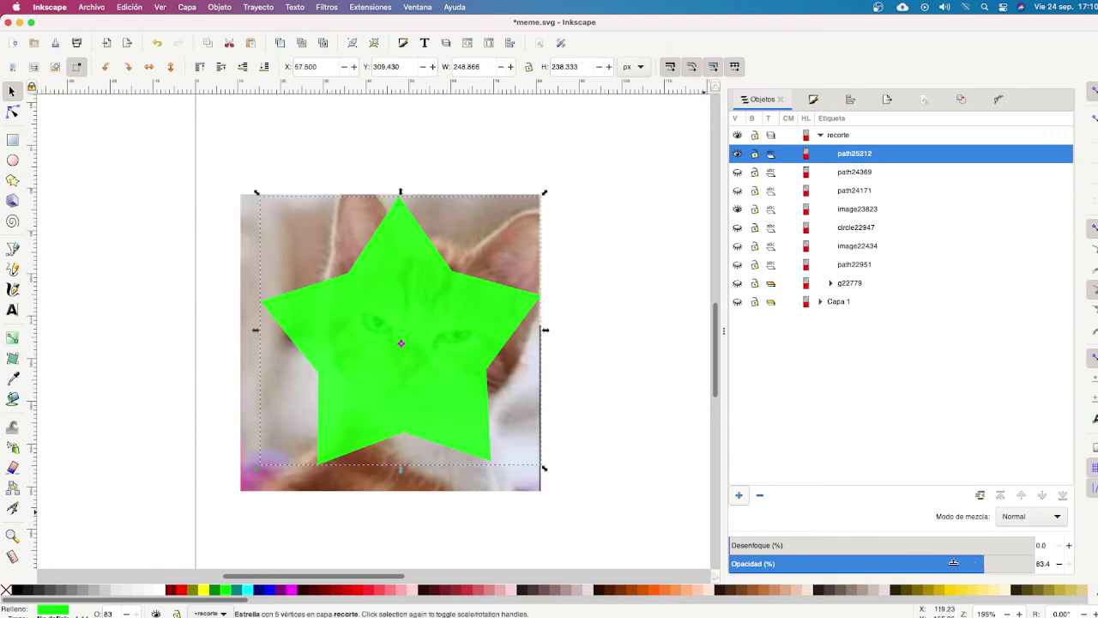
pyautogui.click(261, 234)
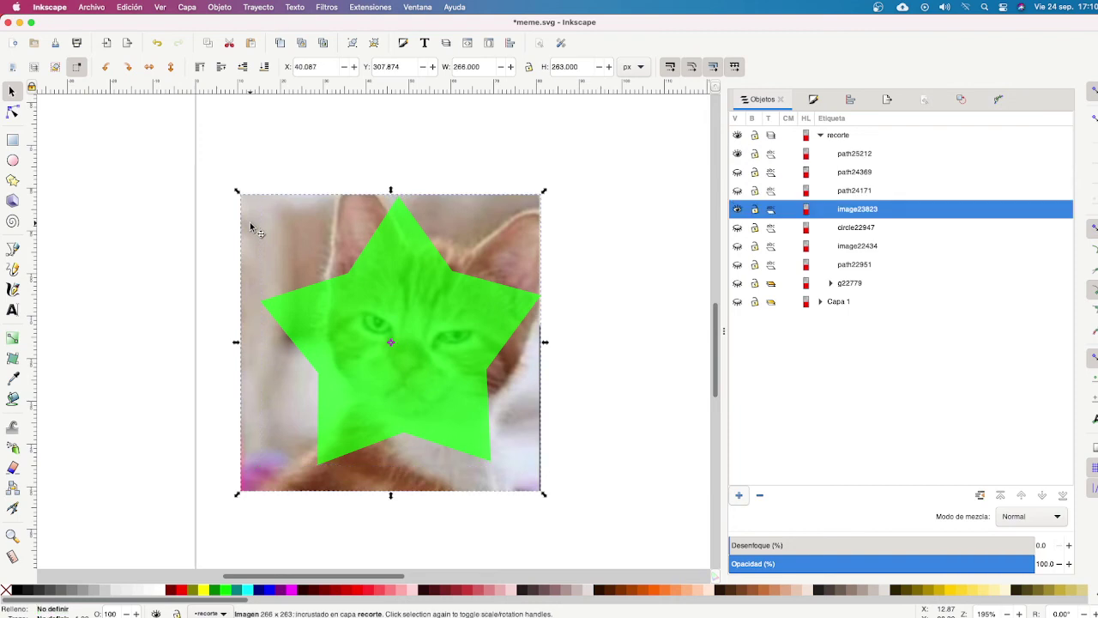
# Clip the kitten photo to the plump star with Aplicar recorte, then deselect and zoom out.
pyautogui.keyDown('shift'); pyautogui.click(378, 320); pyautogui.keyUp('shift')
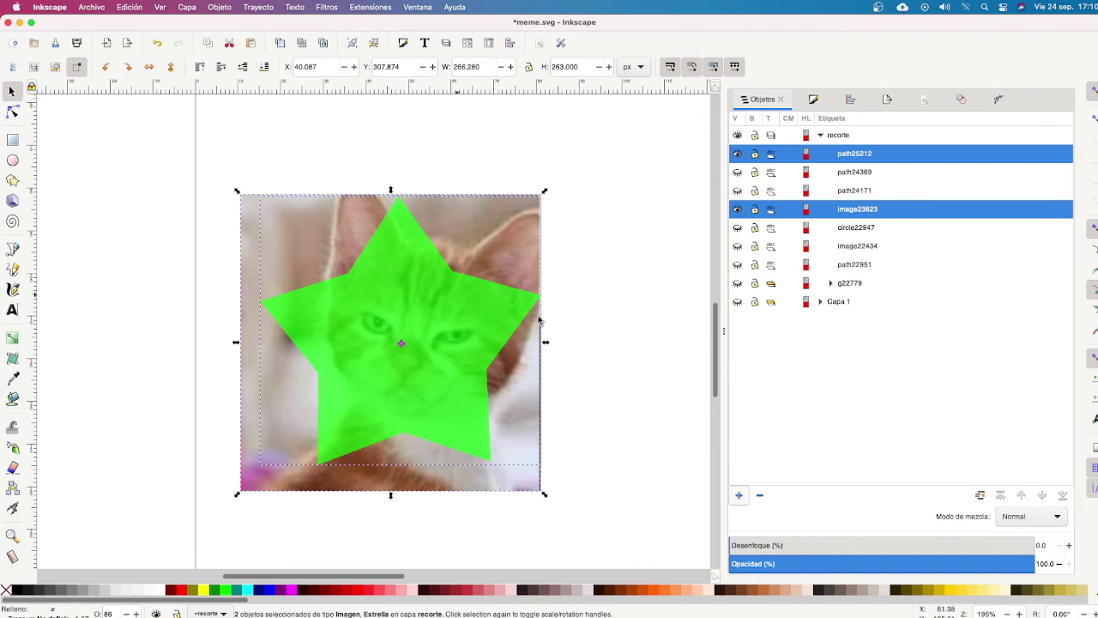
pyautogui.rightClick(385, 311)
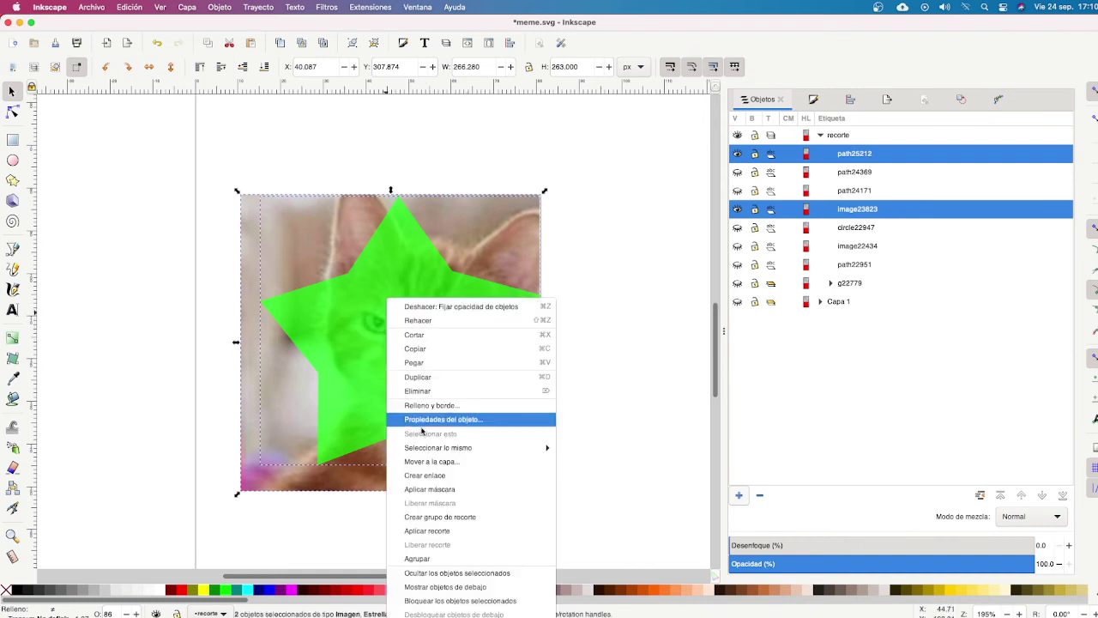
pyautogui.click(456, 533)
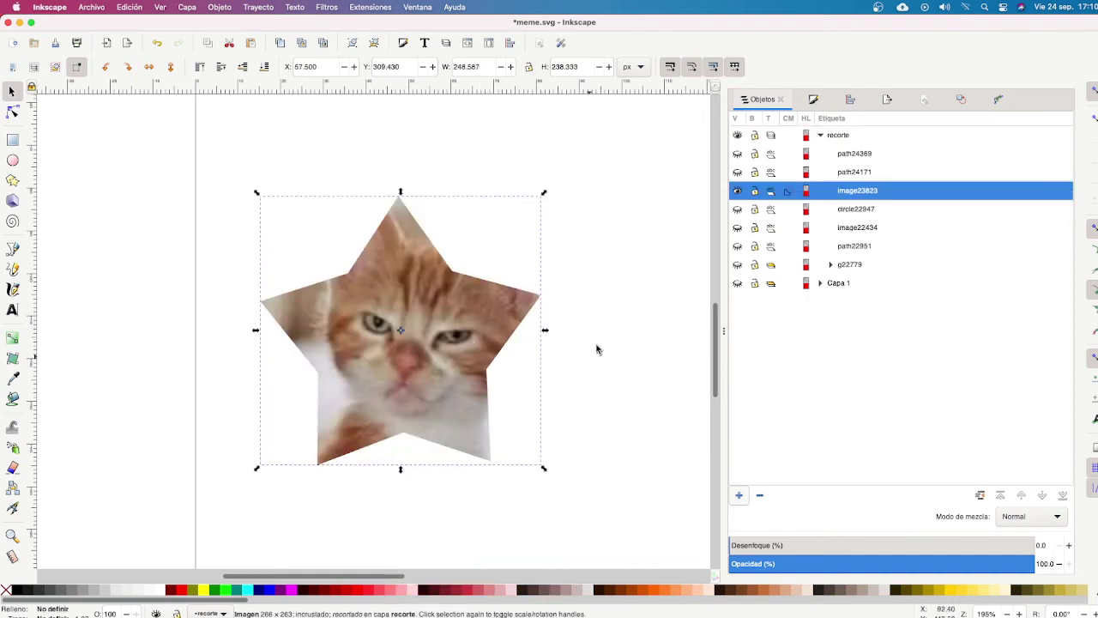
pyautogui.click(665, 306)
pyautogui.press('-')
pyautogui.press('-')
pyautogui.press('-')
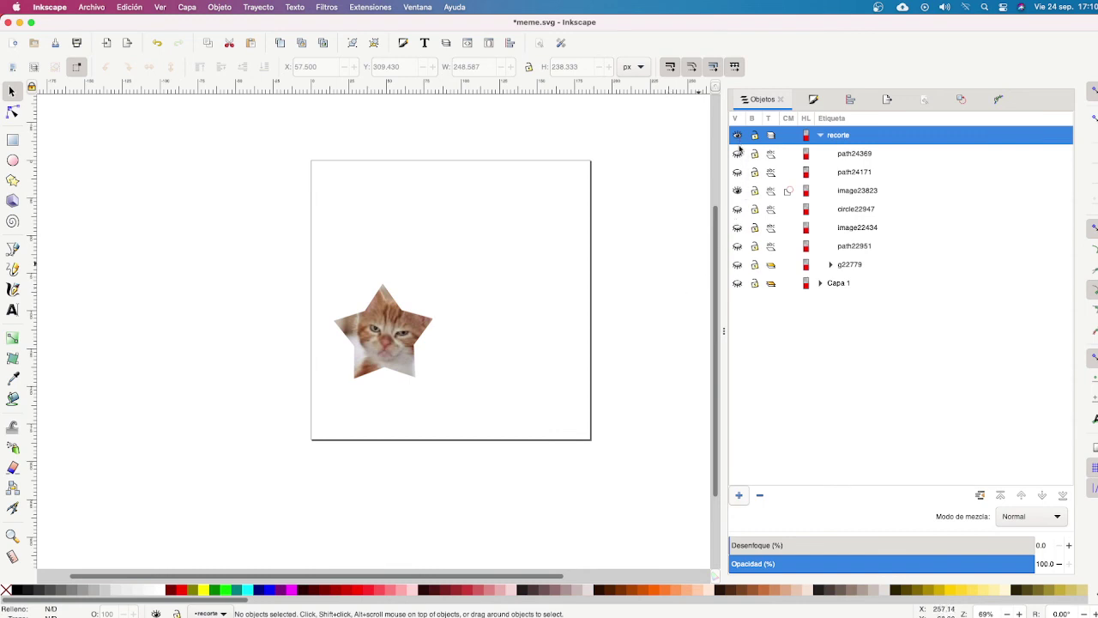
# Hide image23823, show g22779 and path22951, and select the cyan ellipse and kitten group.
pyautogui.click(738, 190)
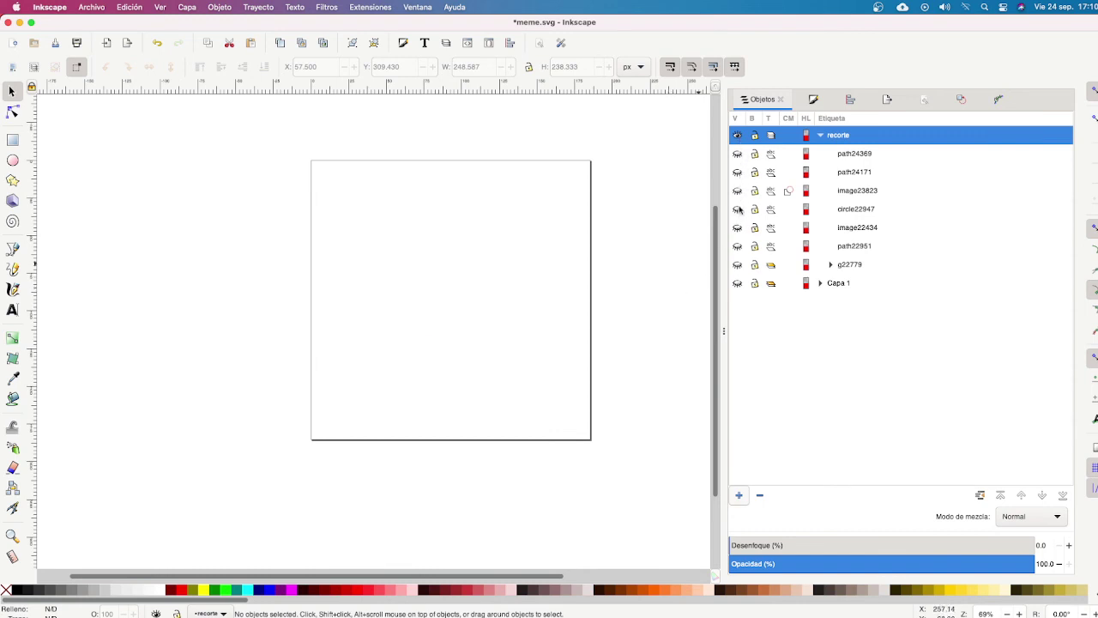
pyautogui.click(738, 209)
pyautogui.click(738, 209)
pyautogui.click(738, 172)
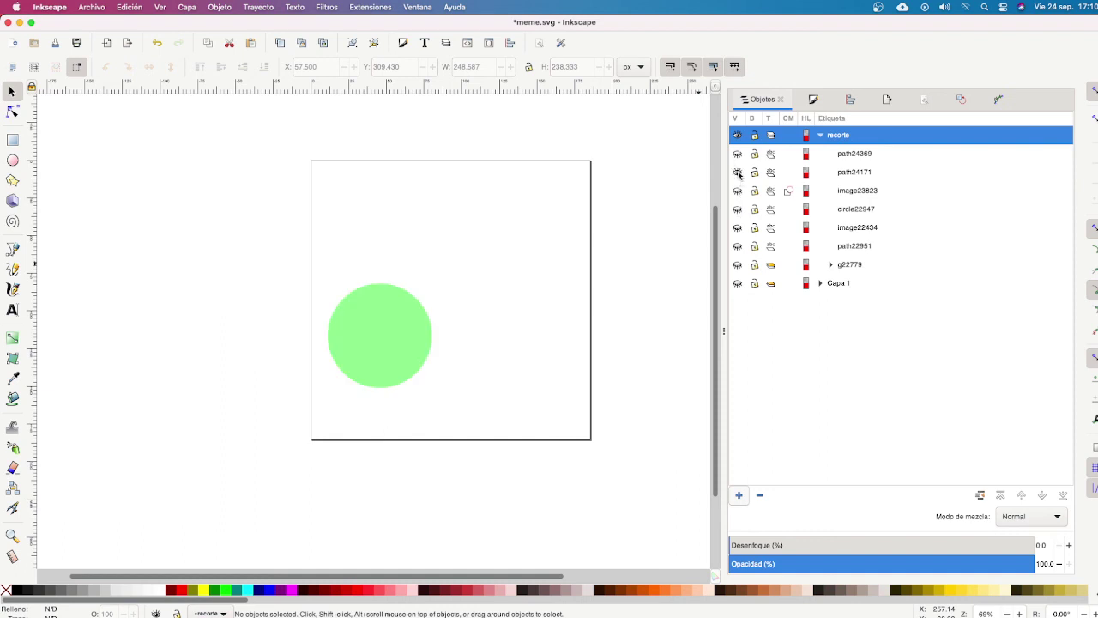
pyautogui.click(738, 265)
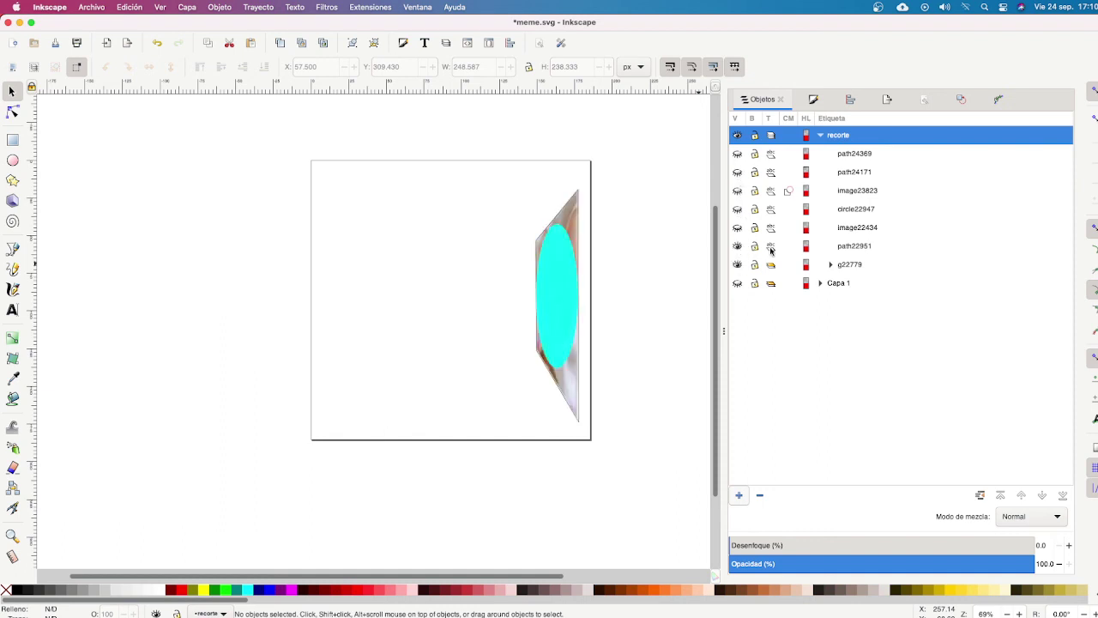
pyautogui.click(853, 247)
pyautogui.keyDown('shift'); pyautogui.click(852, 265); pyautogui.keyUp('shift')
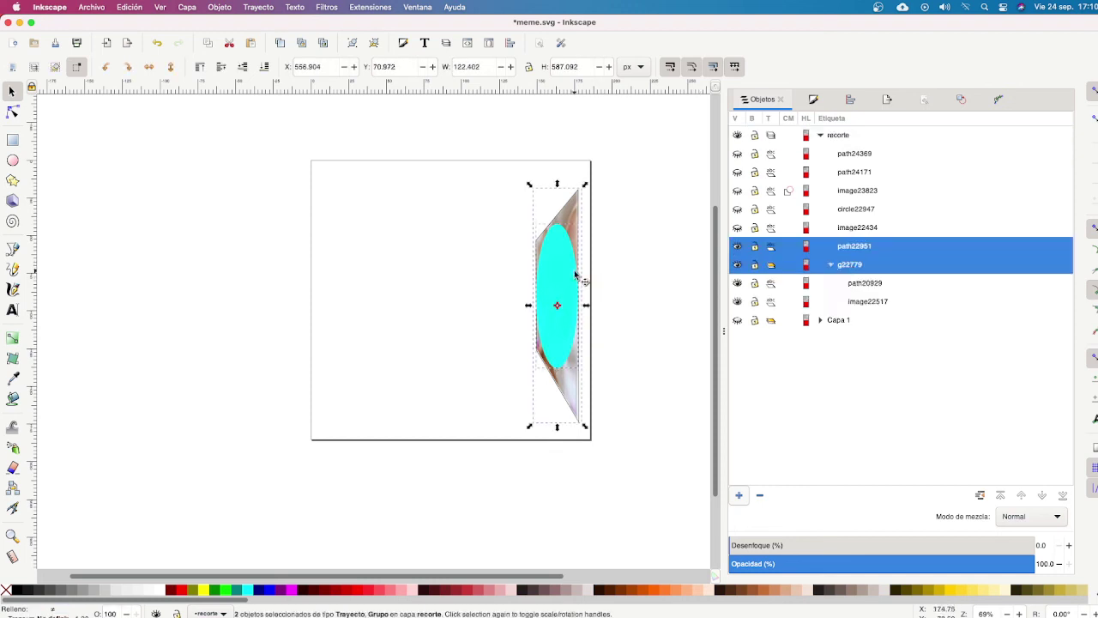
# Mask the kitten photo group g22779 with the cyan ellipse path22951 using Aplicar máscara.
pyautogui.press('Escape')
pyautogui.press('+')
pyautogui.press('+')
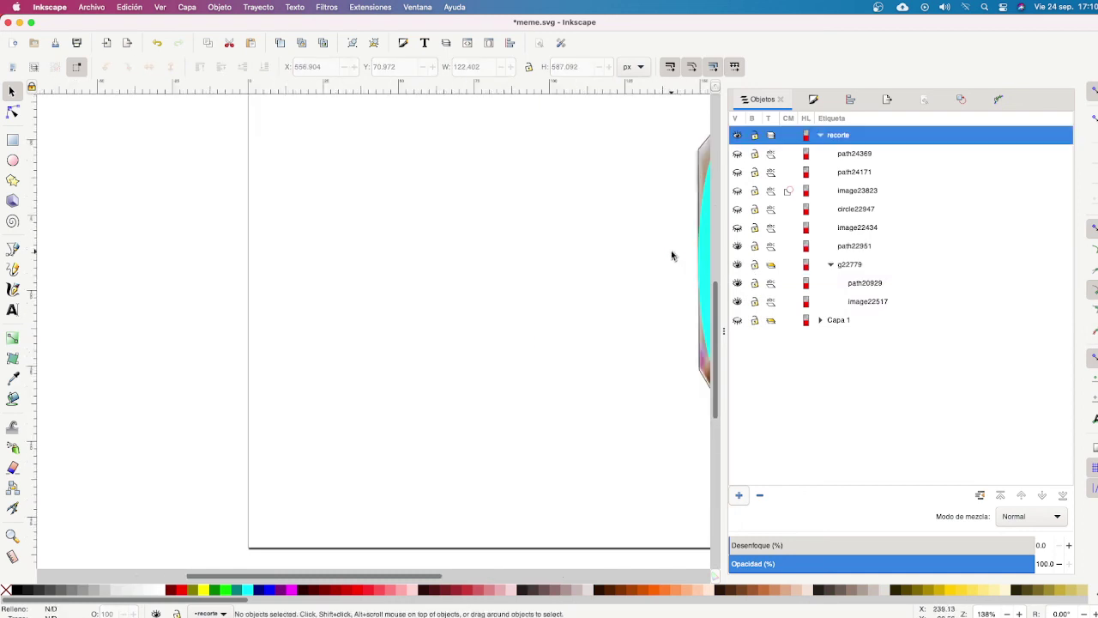
pyautogui.moveTo(672, 255); pyautogui.dragTo(387, 289)
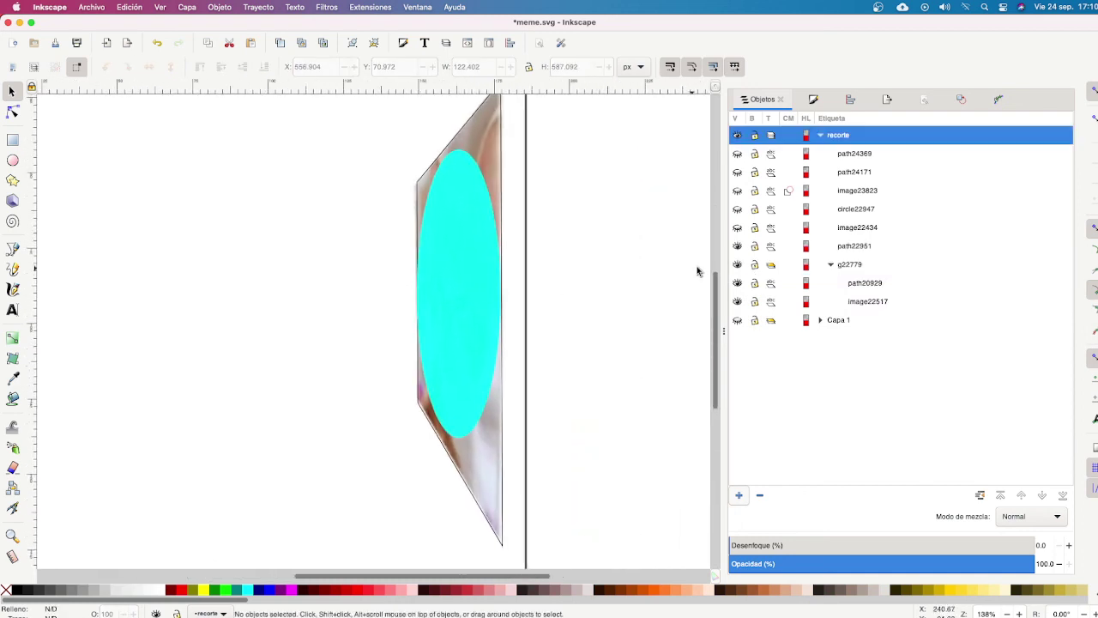
pyautogui.press('-')
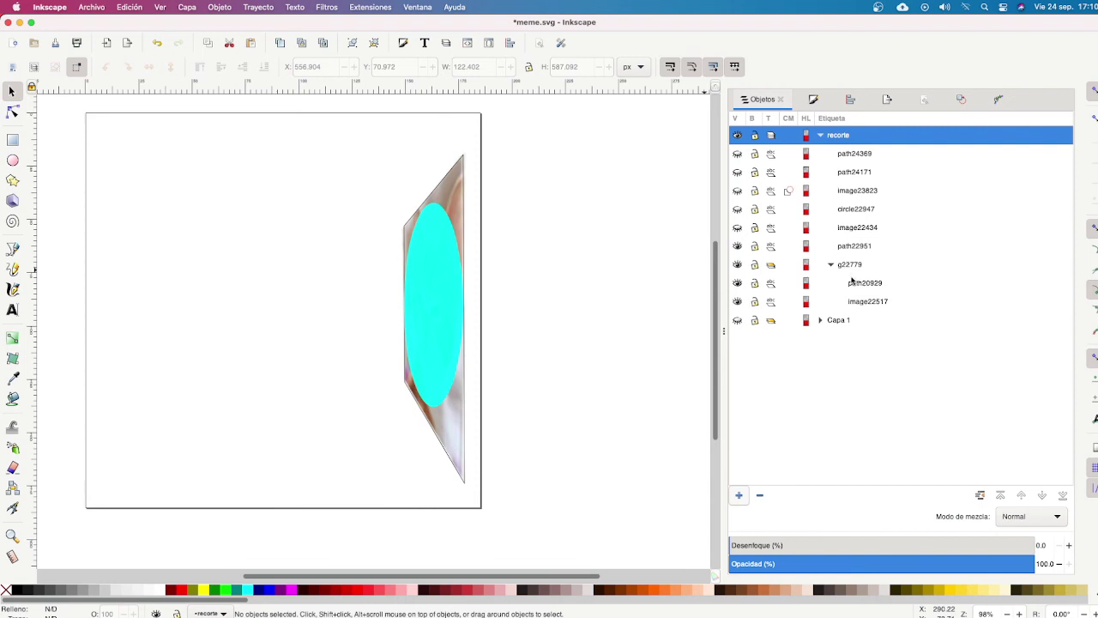
pyautogui.click(855, 265)
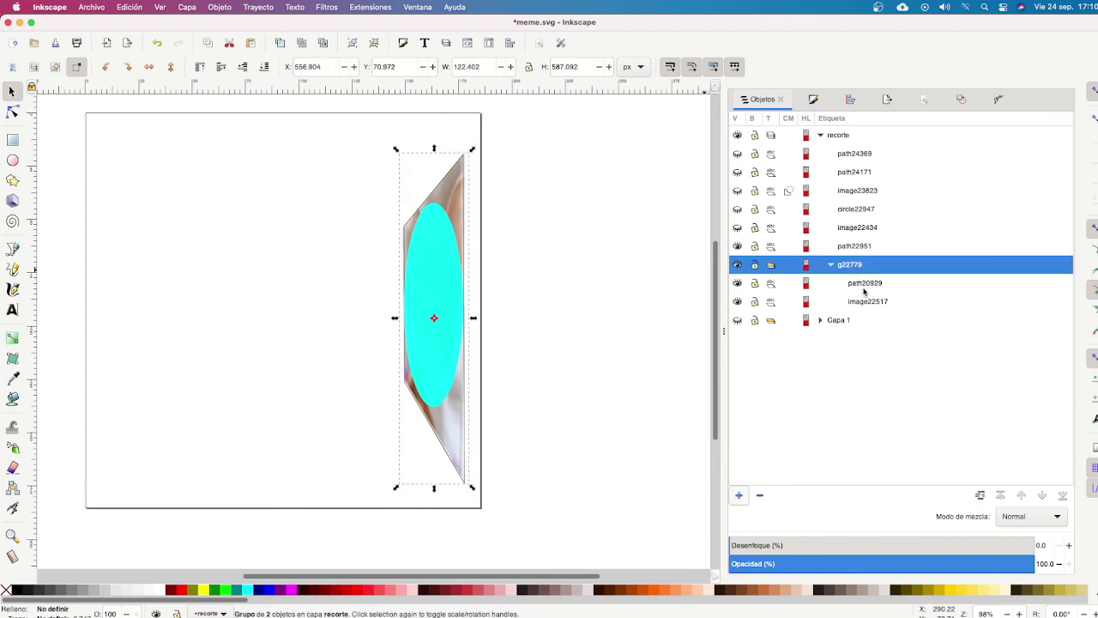
pyautogui.keyDown('shift'); pyautogui.click(849, 247); pyautogui.keyUp('shift')
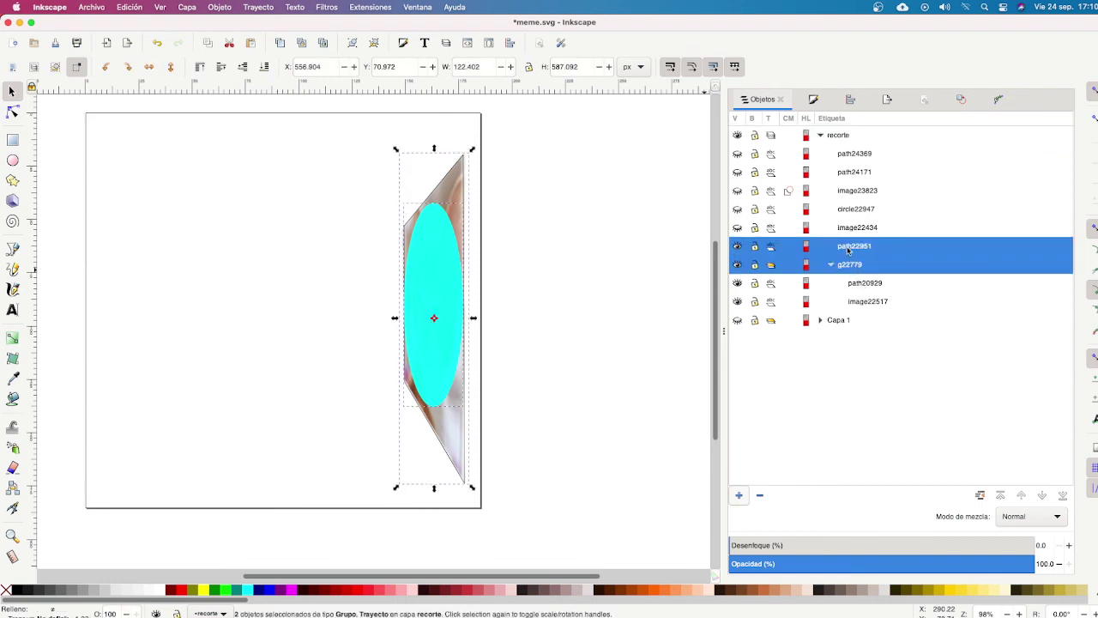
pyautogui.rightClick(439, 261)
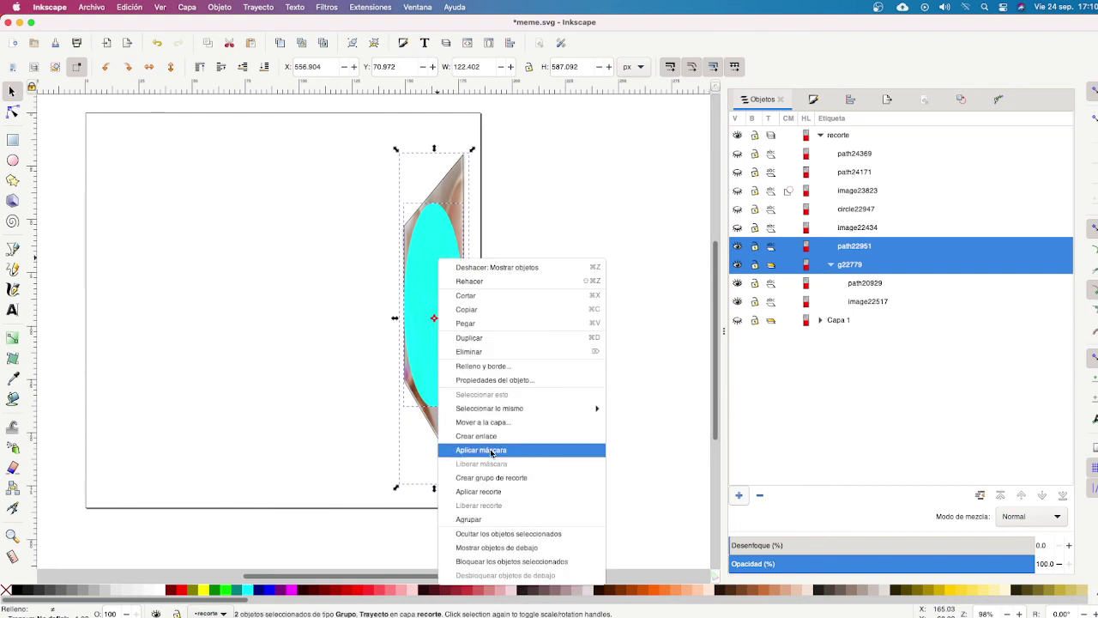
pyautogui.click(485, 449)
# Deselect, then undo the mask and re-hide the photo and ellipse.
pyautogui.click(553, 289)
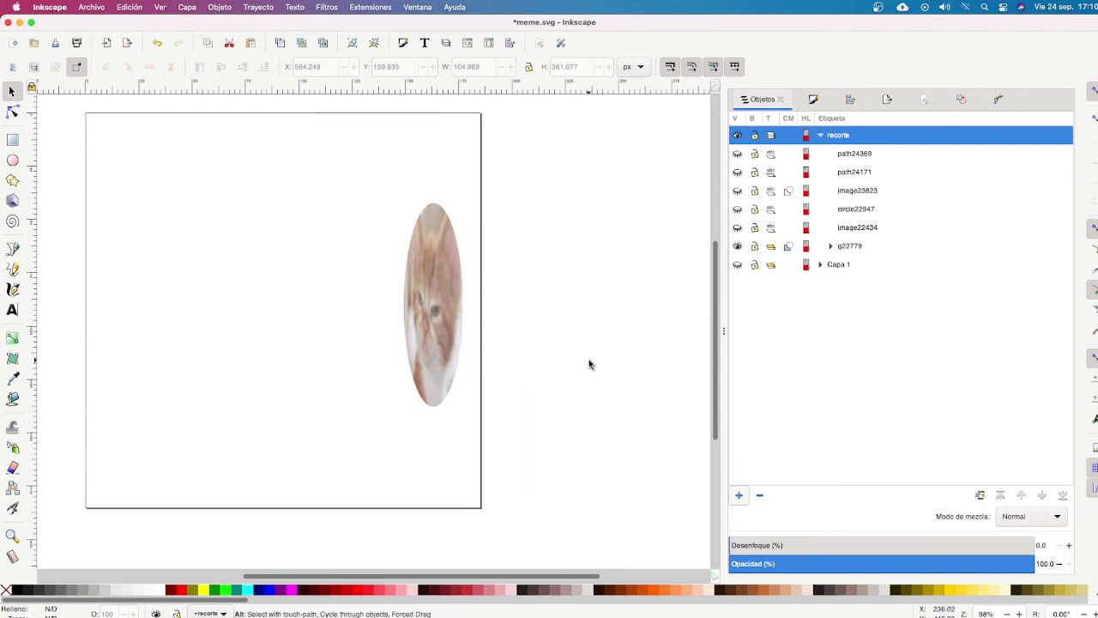
pyautogui.hotkey('ctrl', 'z')
pyautogui.hotkey('ctrl', 'z')
pyautogui.hotkey('ctrl', 'z')
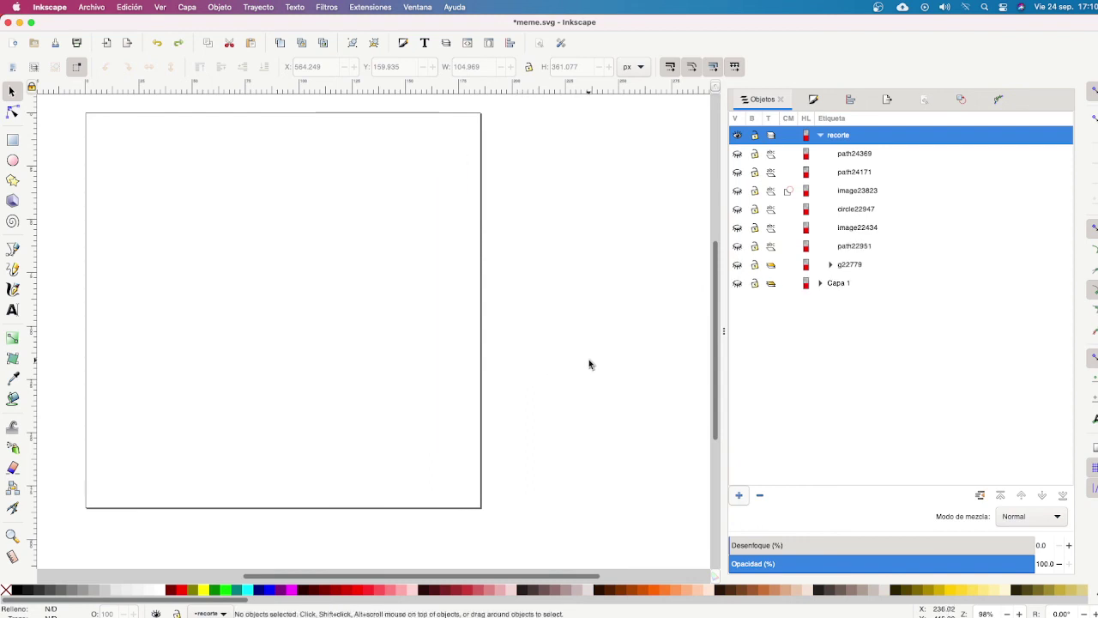
pyautogui.hotkey('ctrl', 'z')
pyautogui.hotkey('ctrl', 'z')
pyautogui.hotkey('ctrl', 'z')
pyautogui.hotkey('ctrl', 'z')
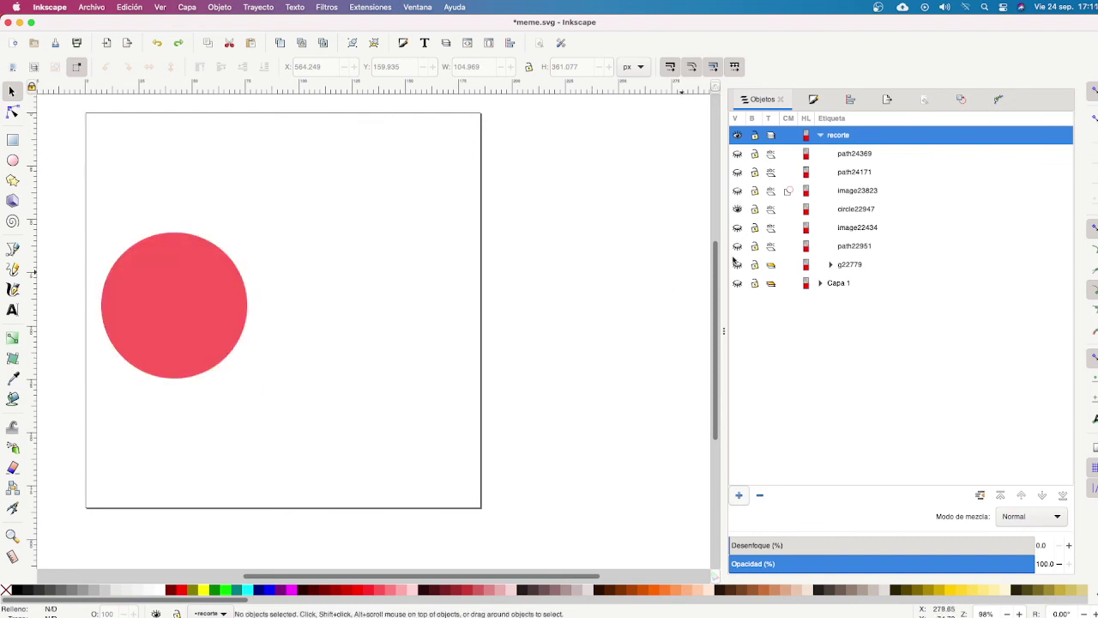
# Hide the entire 'recorte' layer using its eye icon in the Objects panel.
pyautogui.click(738, 136)
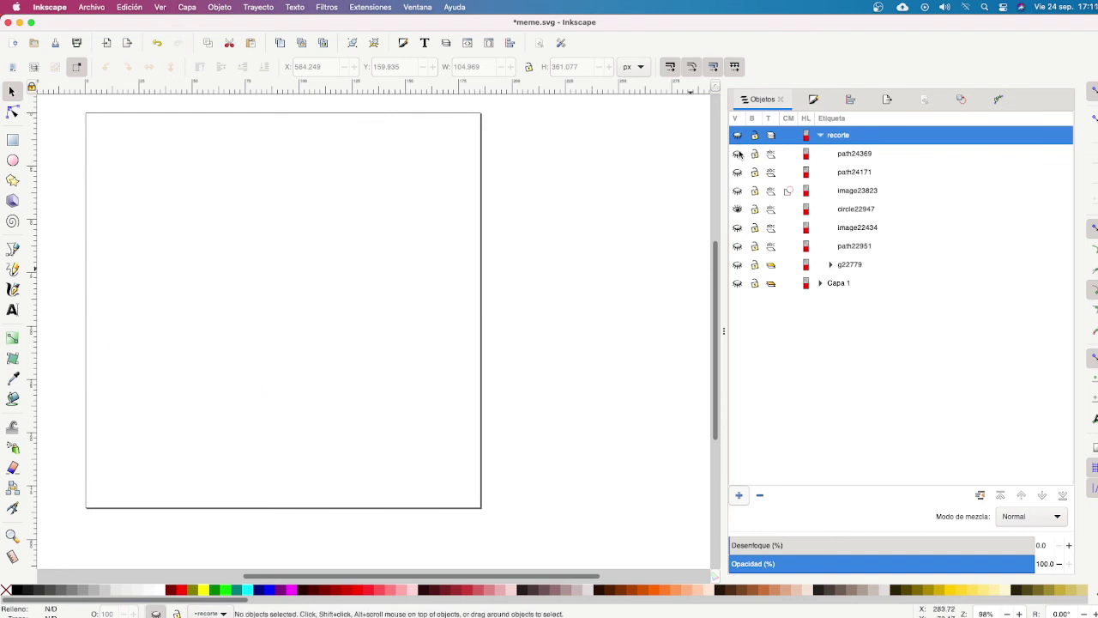